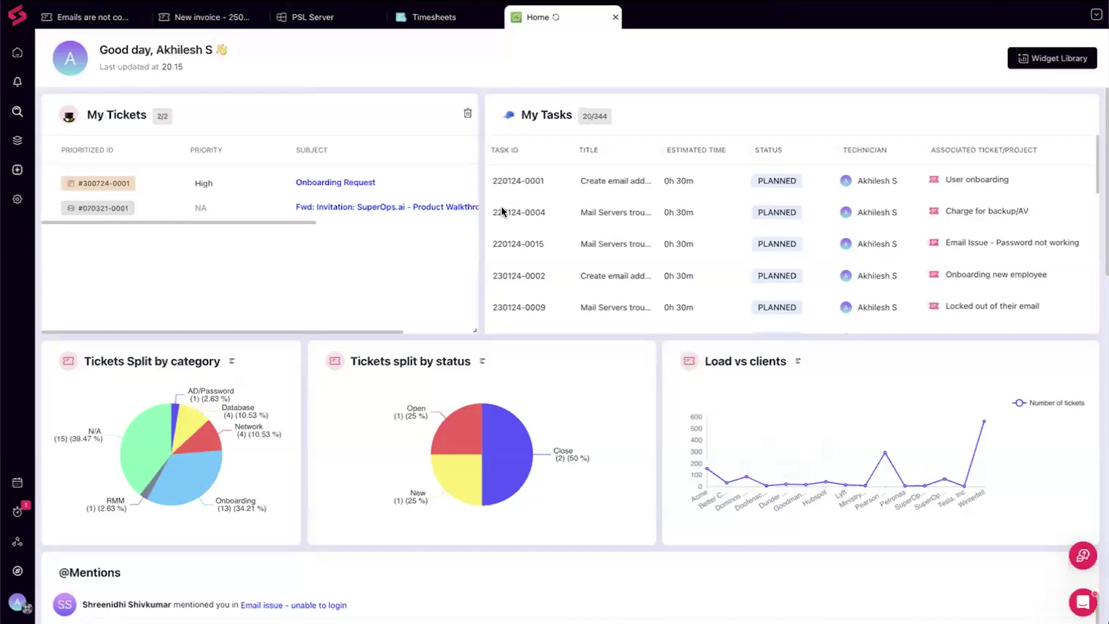
View the Onboarding Request ticket and the PSL Server asset, and open Google in a separate browser page
{"action": "left_click", "coordinate": [305, 185]}
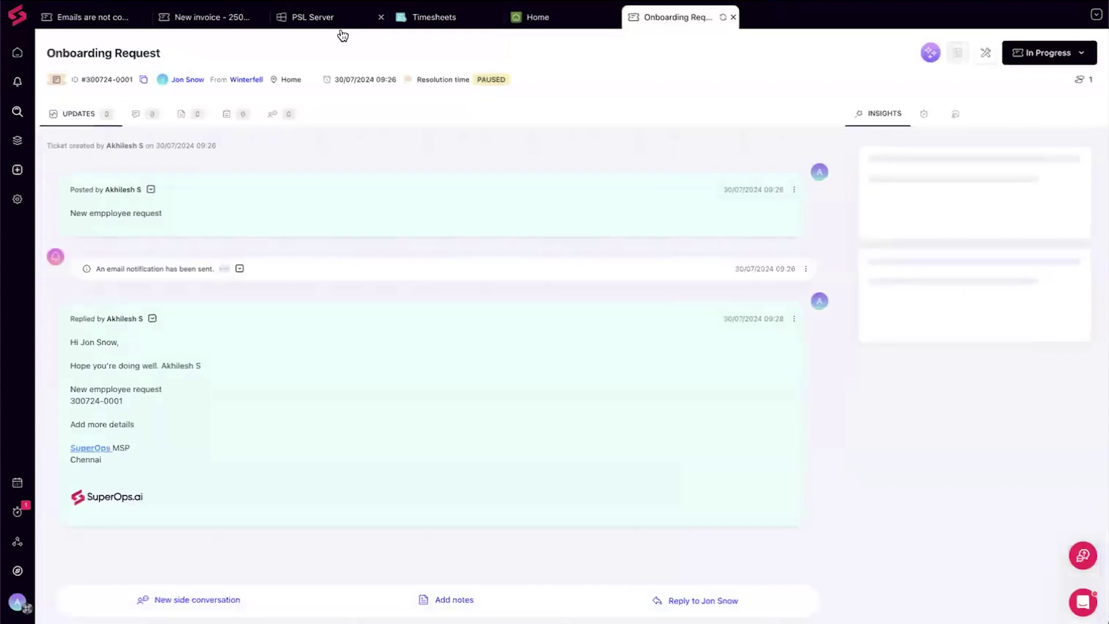
{"action": "left_click", "coordinate": [340, 31]}
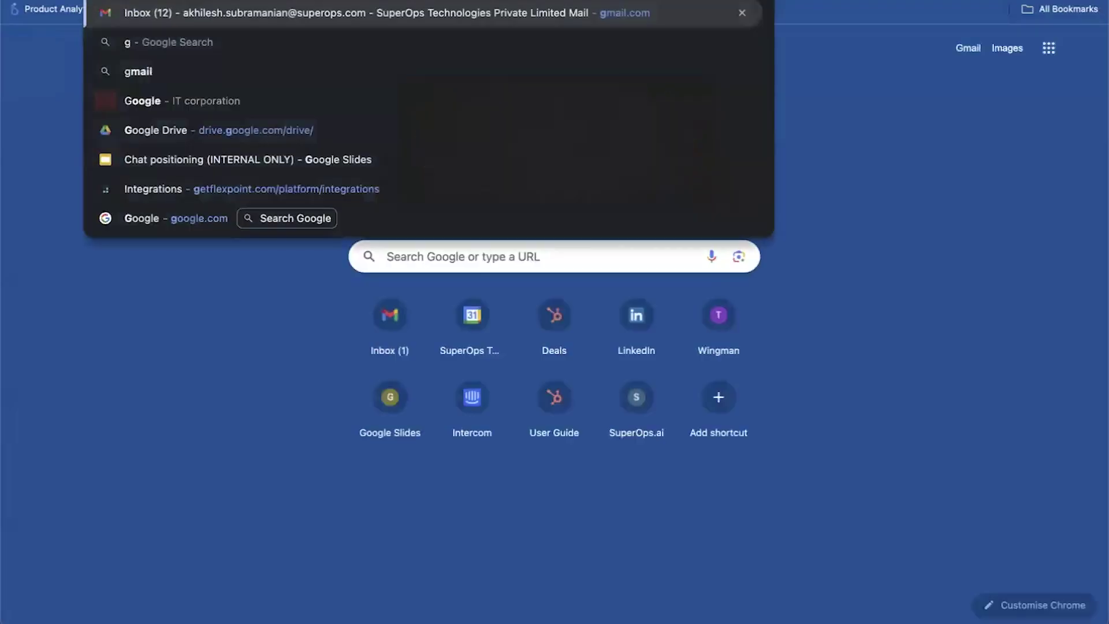
{"action": "type", "text": "oogle"}
{"action": "key", "text": "Return"}
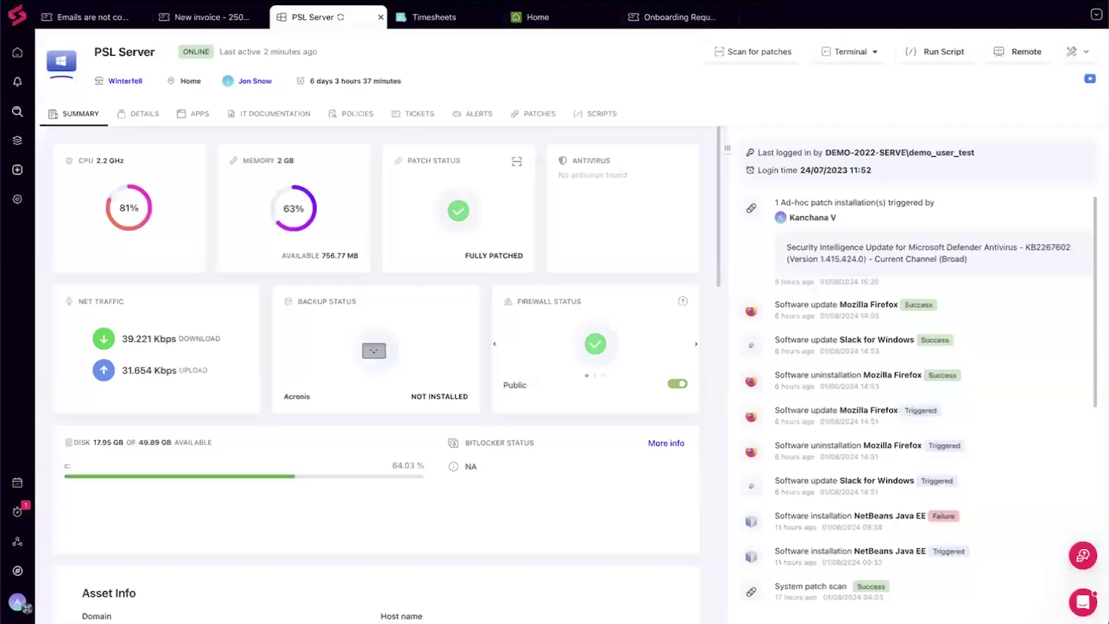
Start a new ticket with the Onboarding form and close it without saving
{"action": "left_click", "coordinate": [17, 169]}
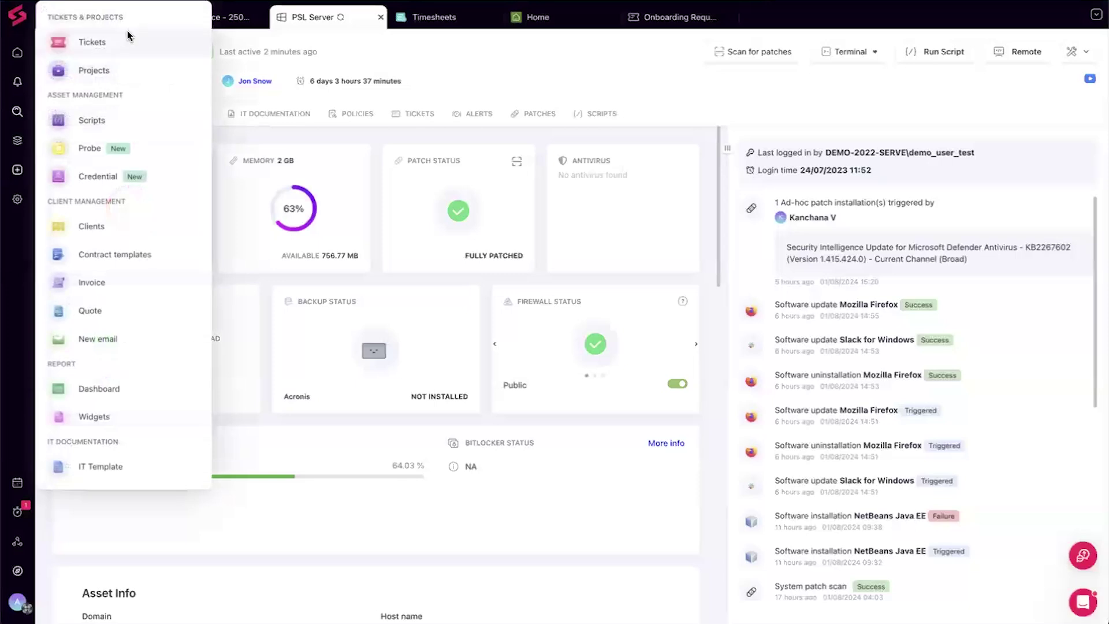
{"action": "left_click", "coordinate": [127, 30]}
{"action": "left_click", "coordinate": [396, 109]}
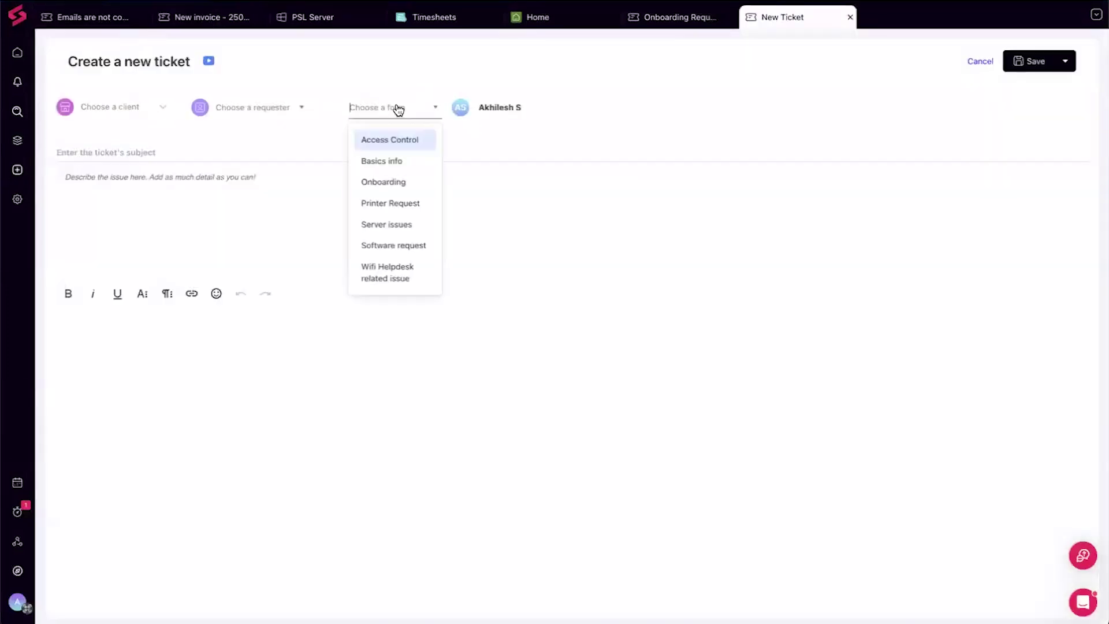
{"action": "left_click", "coordinate": [389, 174]}
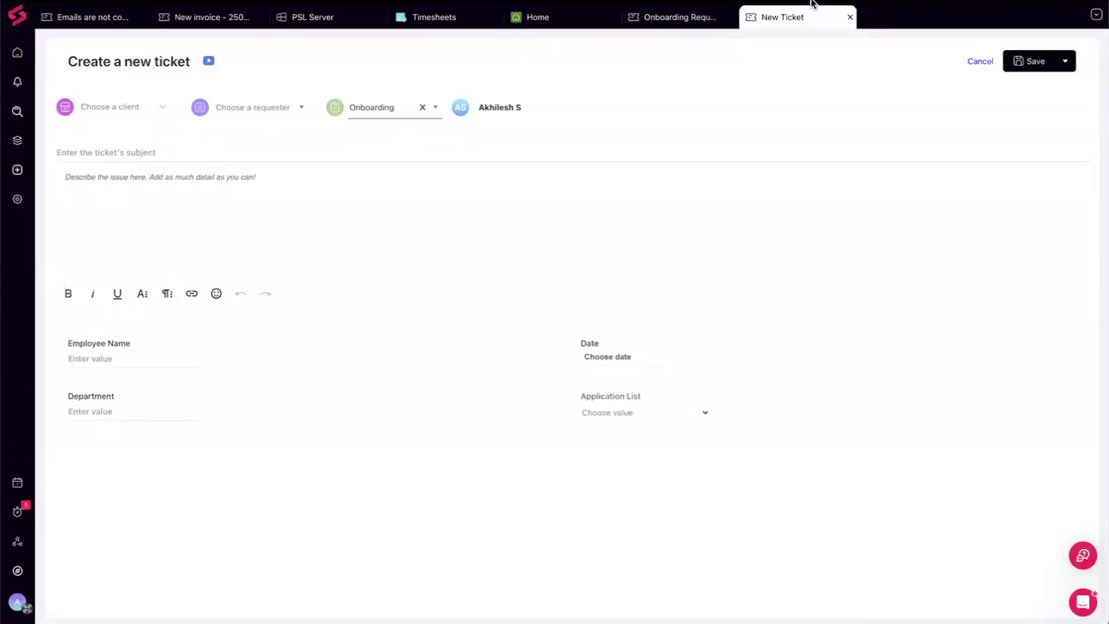
{"action": "left_click", "coordinate": [851, 17]}
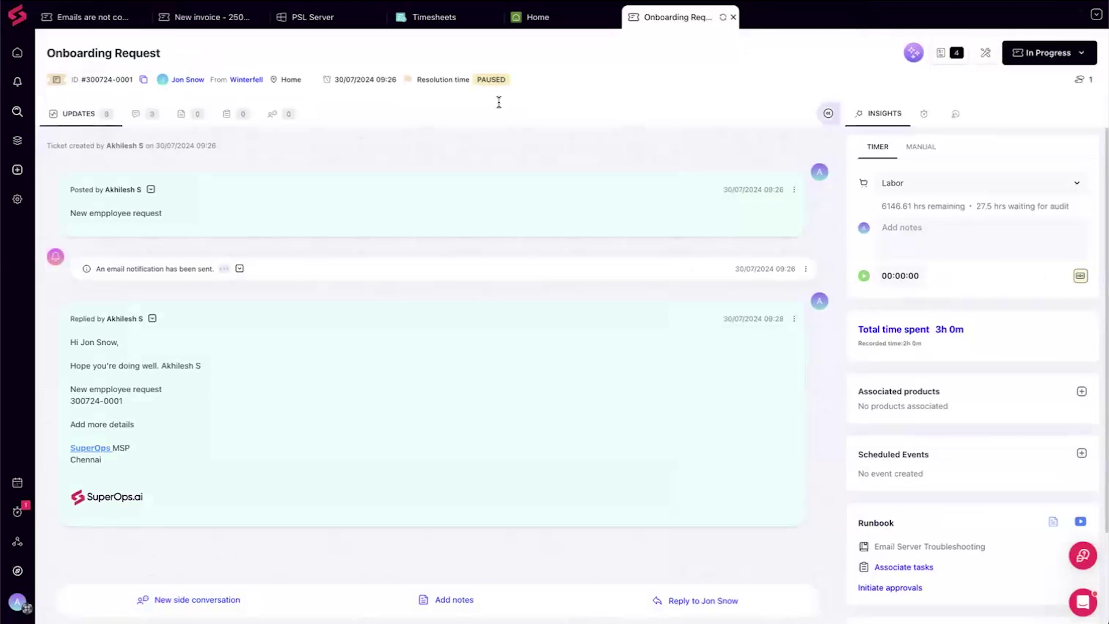
From the PSL Server asset page, start a timer with the note "Server troubleshooting for winterfell" and close the timer window
{"action": "left_click", "coordinate": [314, 22]}
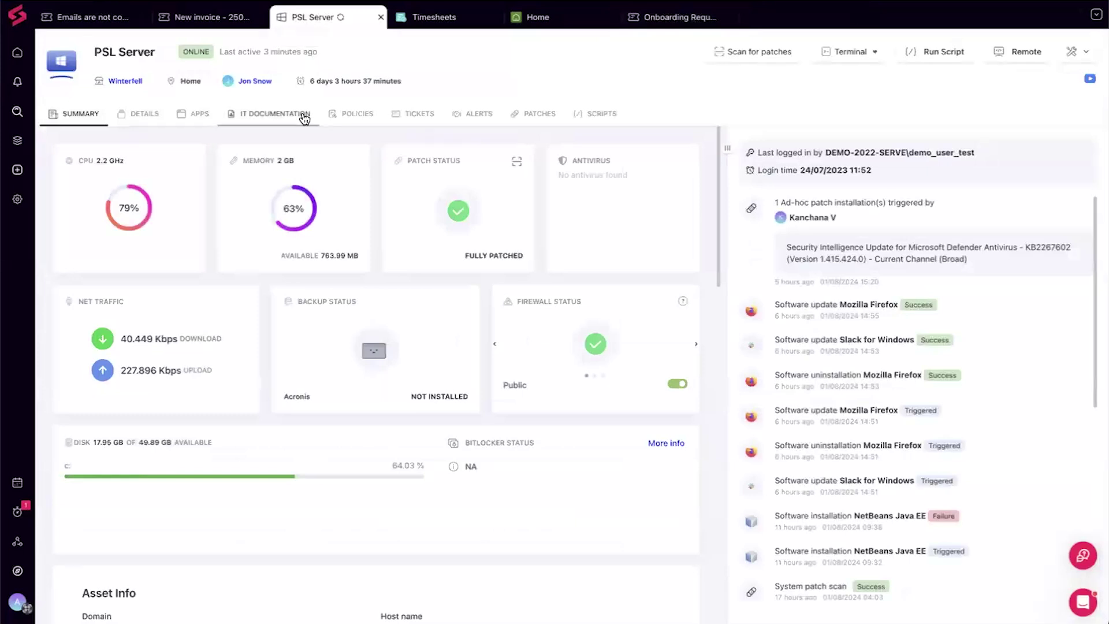
{"action": "left_click", "coordinate": [19, 514]}
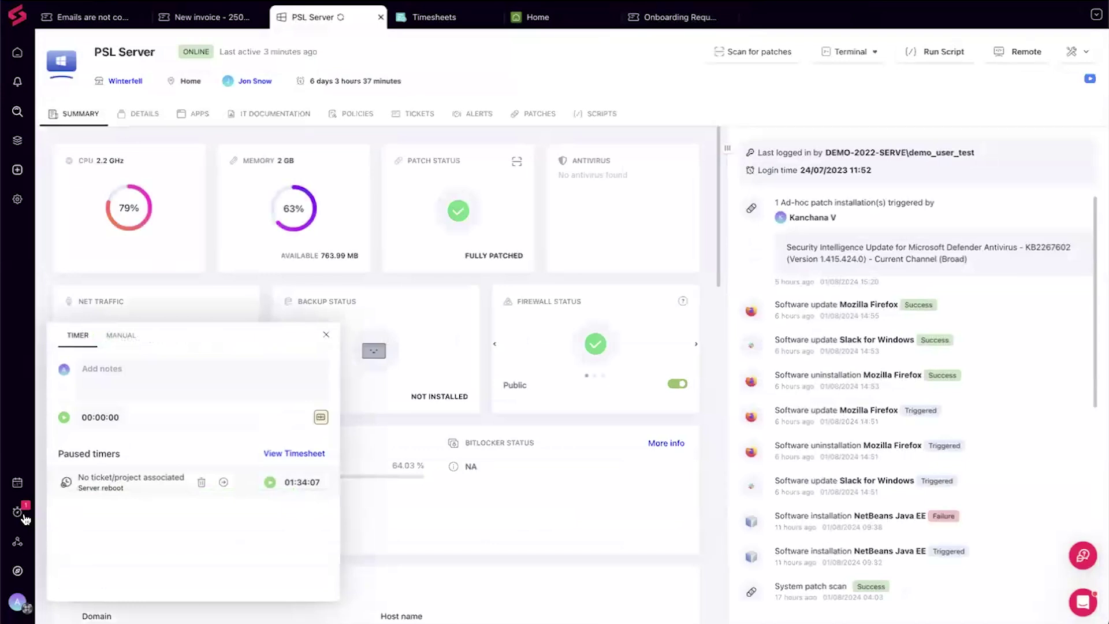
{"action": "left_click", "coordinate": [145, 382]}
{"action": "type", "text": "Se"}
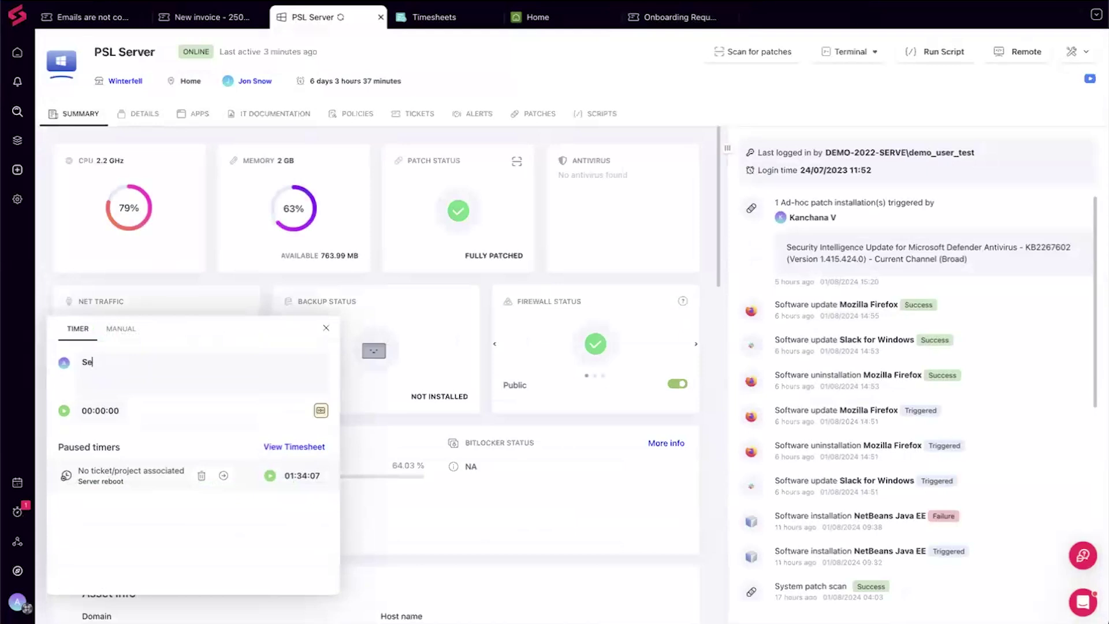
{"action": "type", "text": "rver troubleshooting for winterfell"}
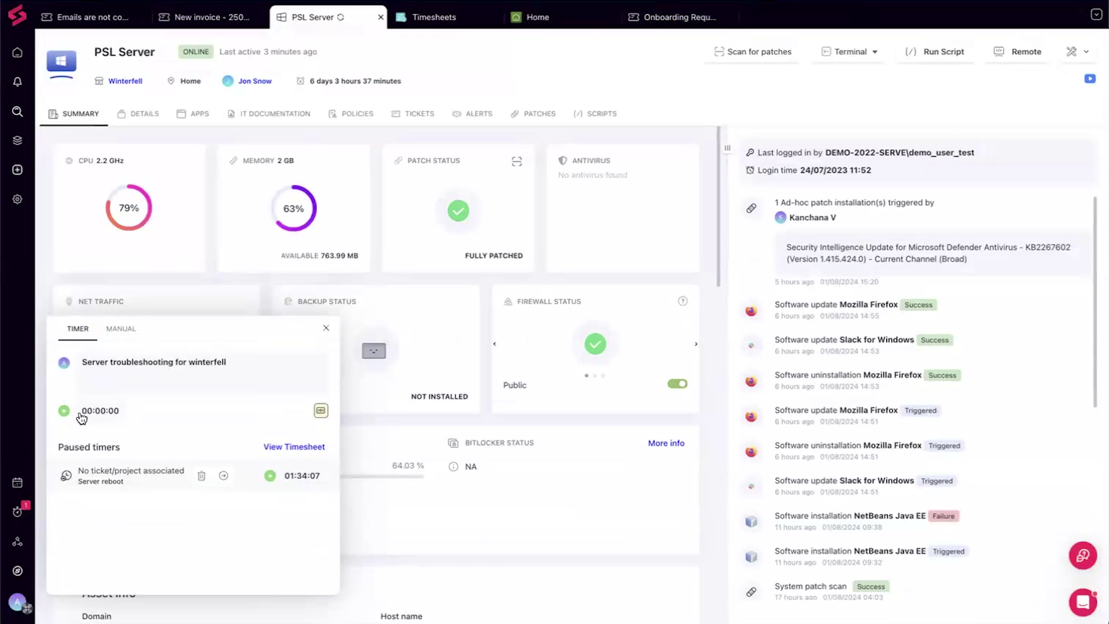
{"action": "left_click", "coordinate": [65, 412]}
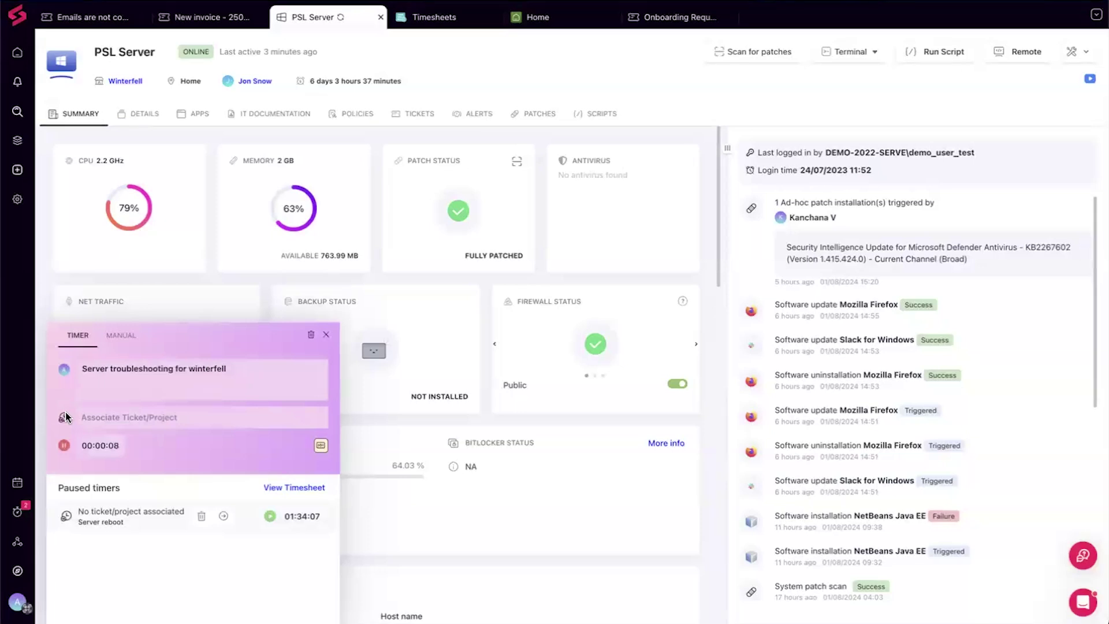
{"action": "left_click", "coordinate": [328, 336]}
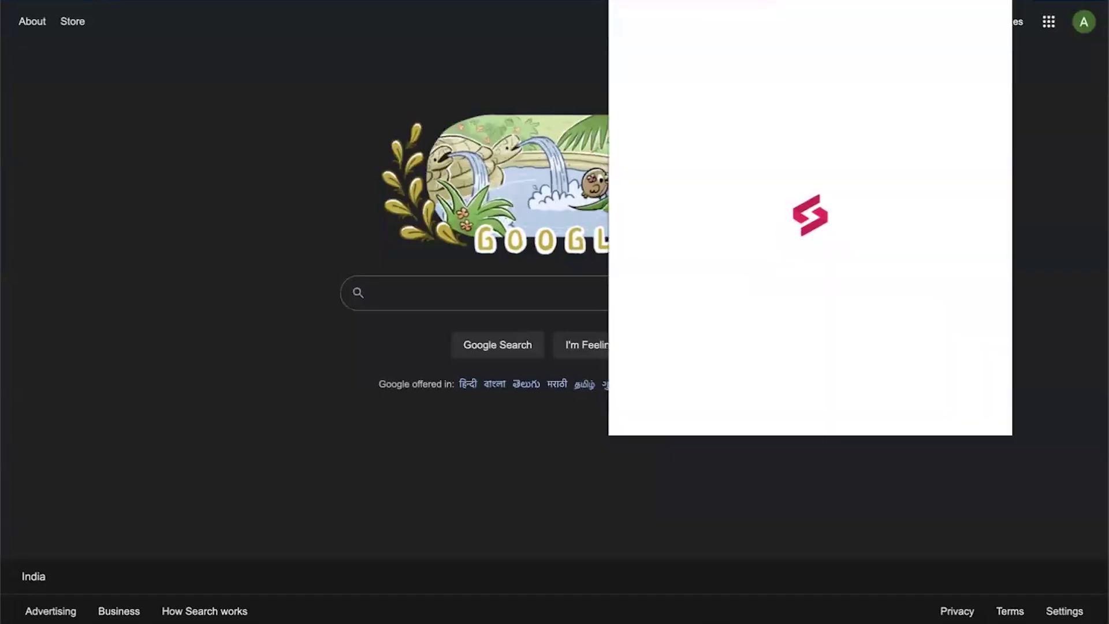
In the timer pop-up over the Google page, pause the running timer and start another one noted "Research for acme"
{"action": "mouse_move", "coordinate": [616, 600]}
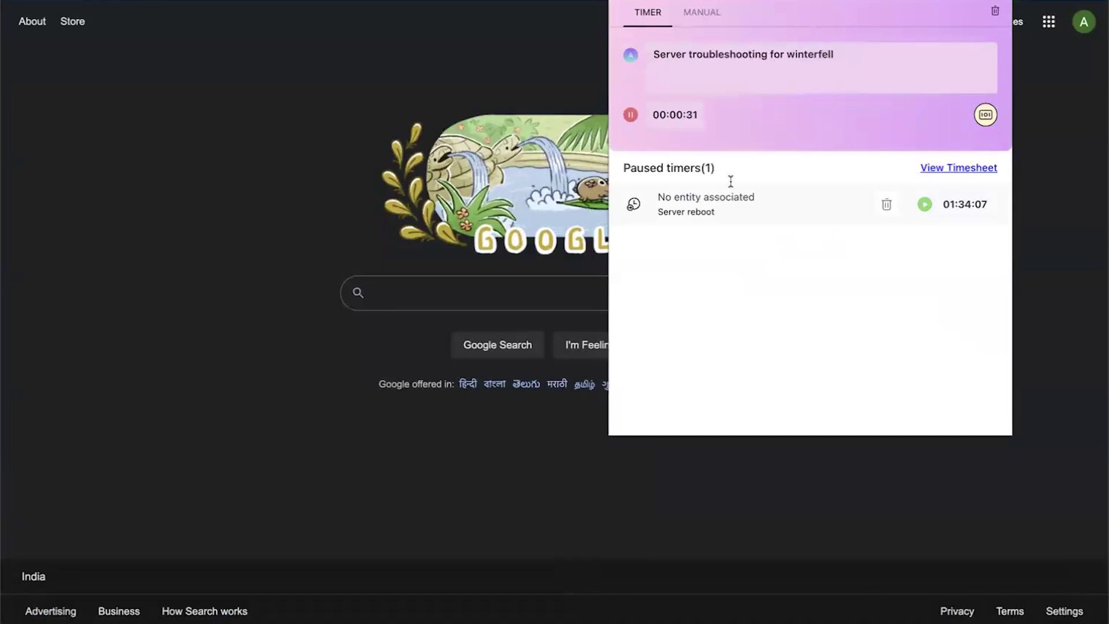
{"action": "left_click", "coordinate": [631, 115]}
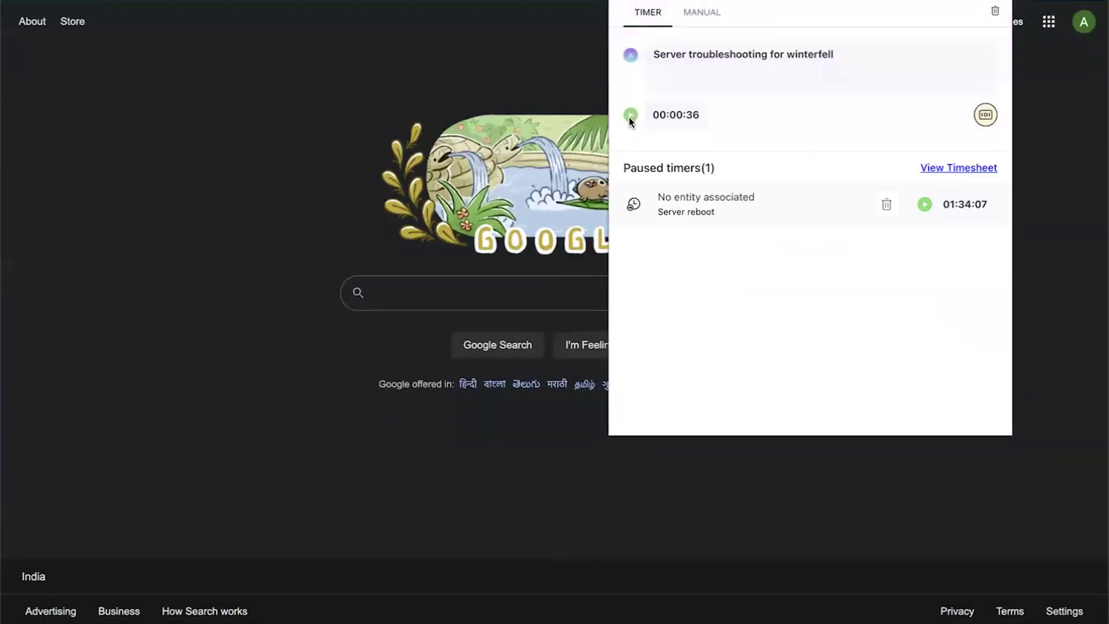
{"action": "type", "text": "Research for acme"}
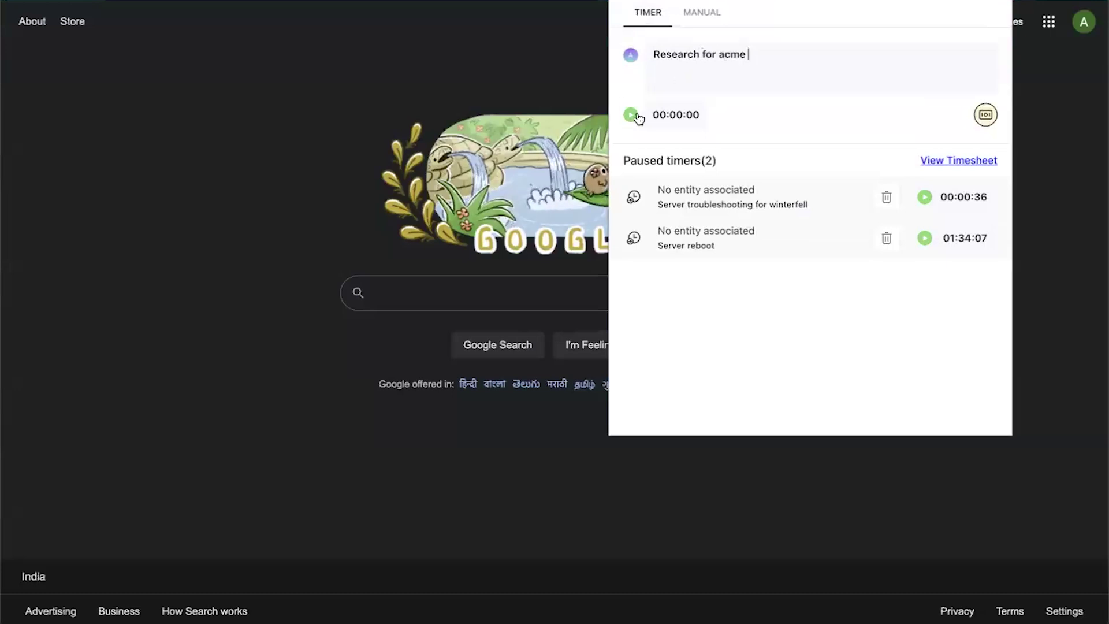
{"action": "left_click", "coordinate": [636, 116]}
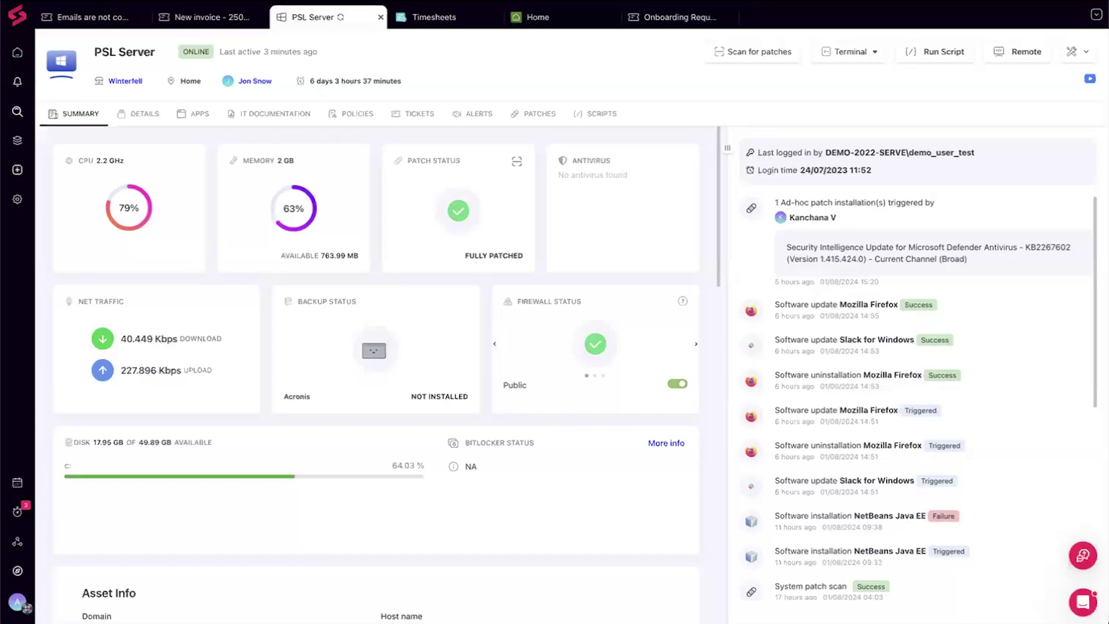
Back in SuperOps, check the running and paused timers, and review all technicians' timers and the personal timesheet
{"action": "left_click", "coordinate": [27, 520]}
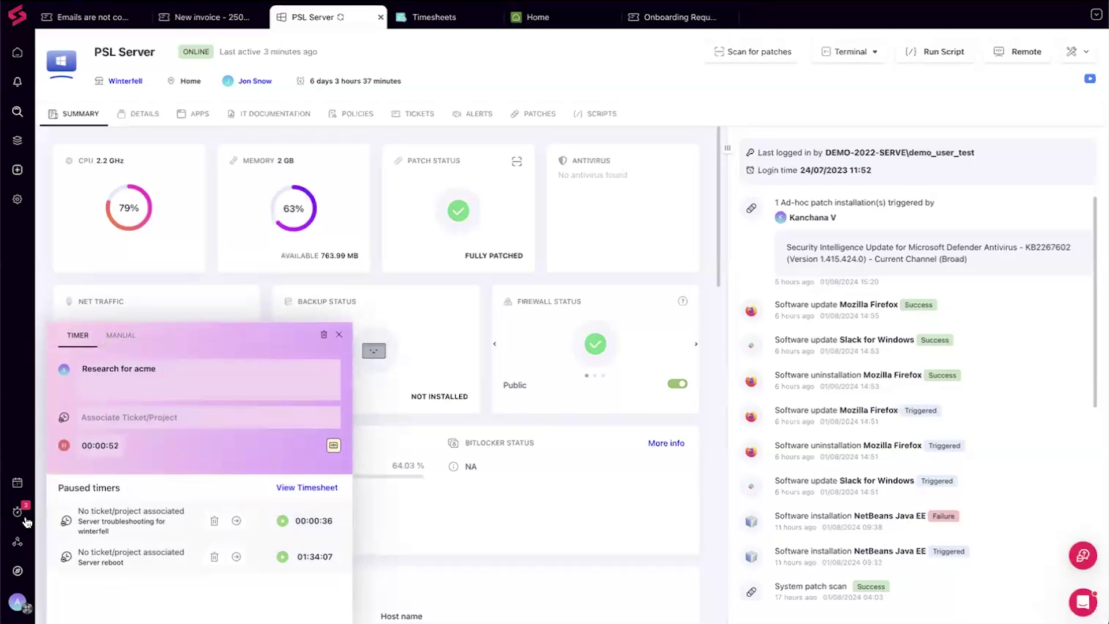
{"action": "left_click", "coordinate": [340, 335]}
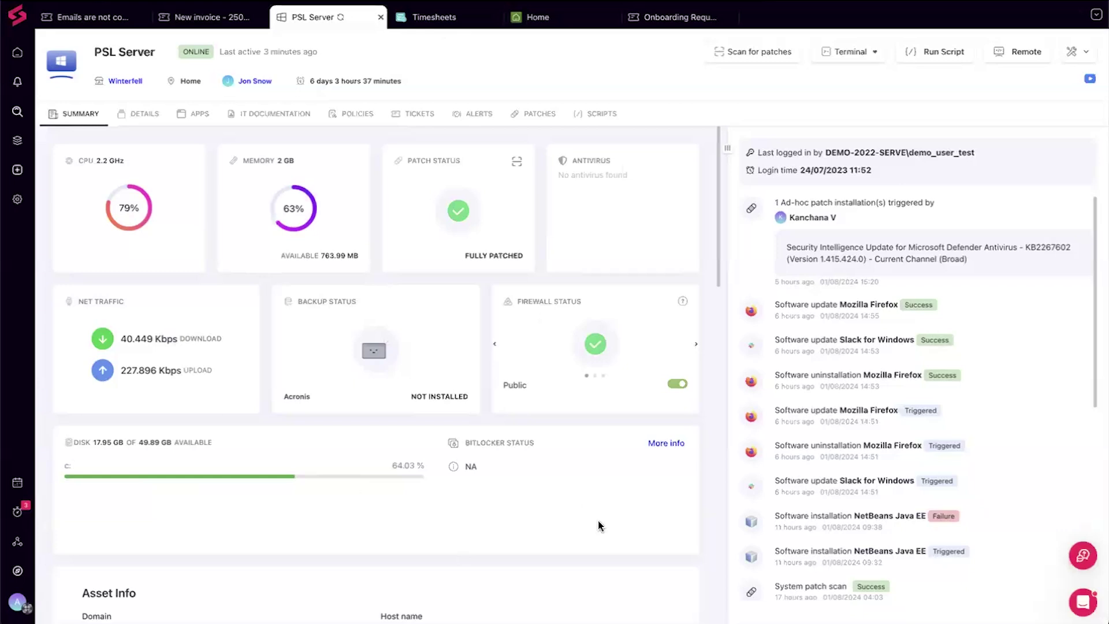
{"action": "left_click", "coordinate": [427, 18]}
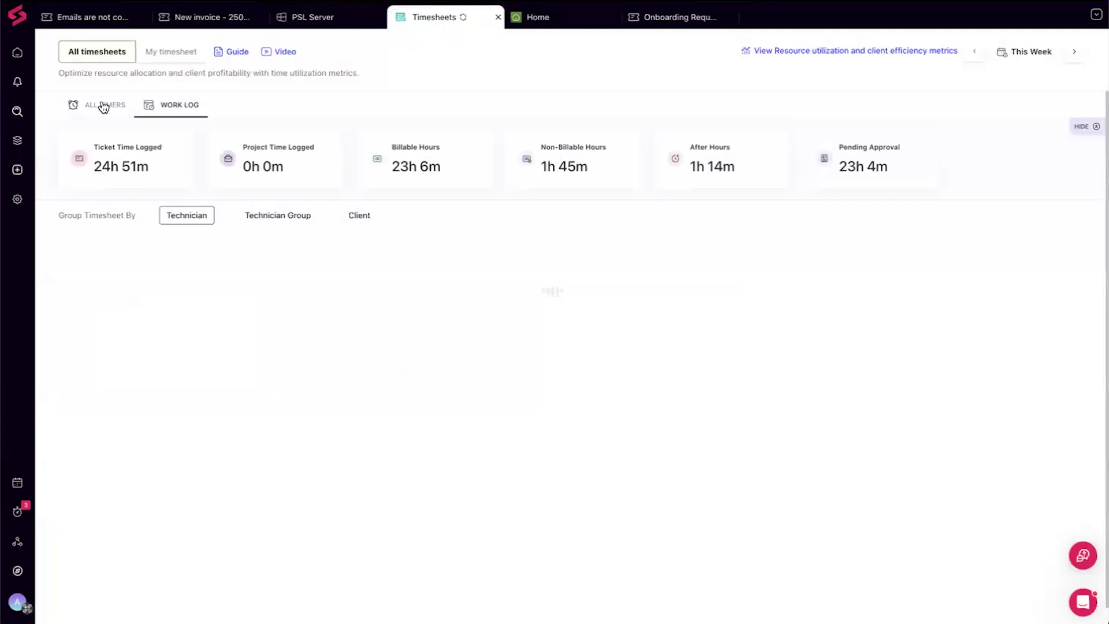
{"action": "left_click", "coordinate": [100, 106]}
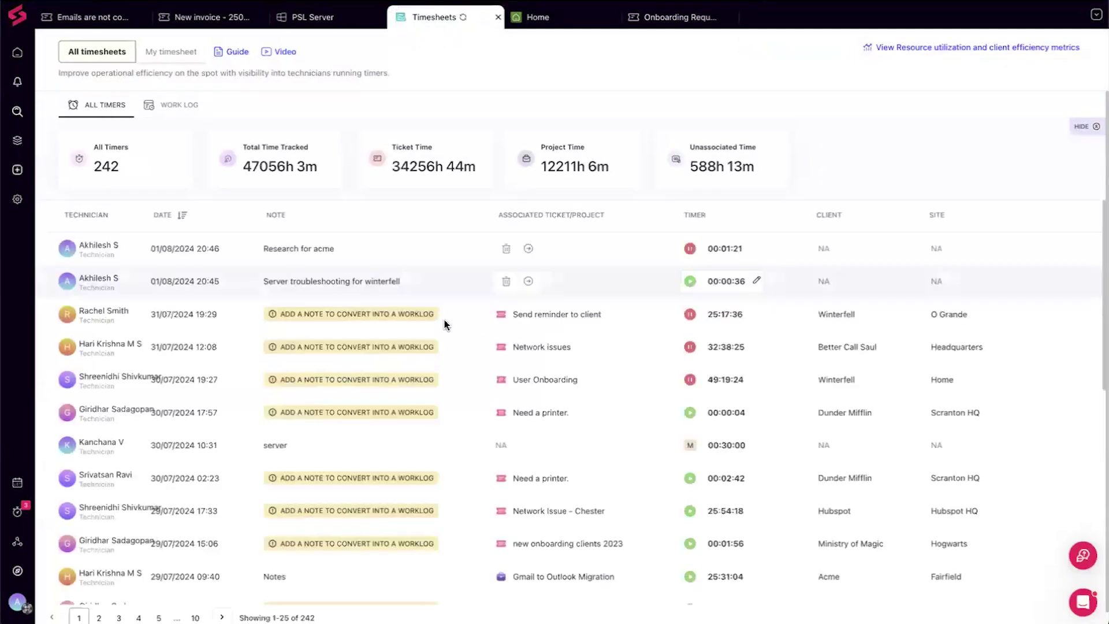
{"action": "left_click", "coordinate": [165, 51]}
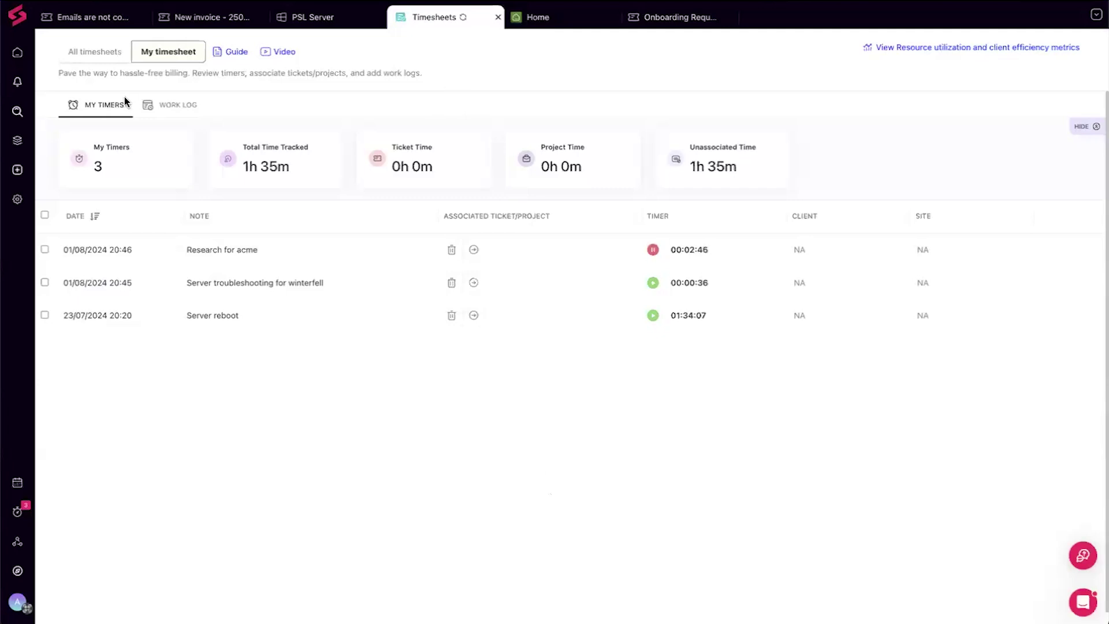
Open the "Emails are not coming in!" ticket and start its timer under Labor
{"action": "mouse_move", "coordinate": [17, 141]}
{"action": "left_click", "coordinate": [92, 126]}
{"action": "left_click", "coordinate": [112, 24]}
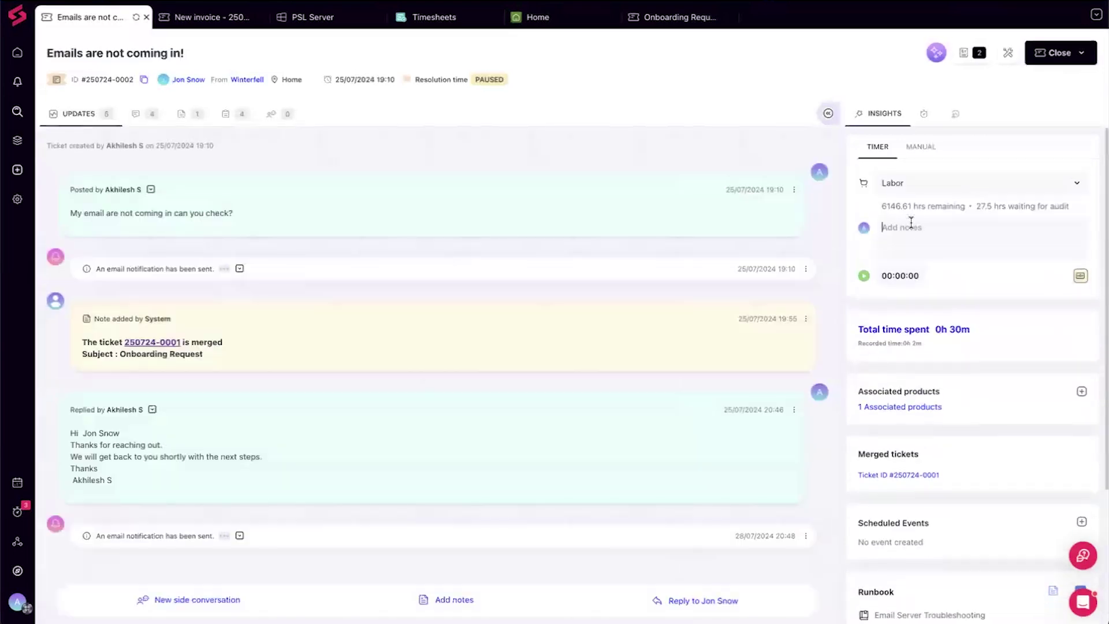
{"action": "left_click", "coordinate": [864, 276]}
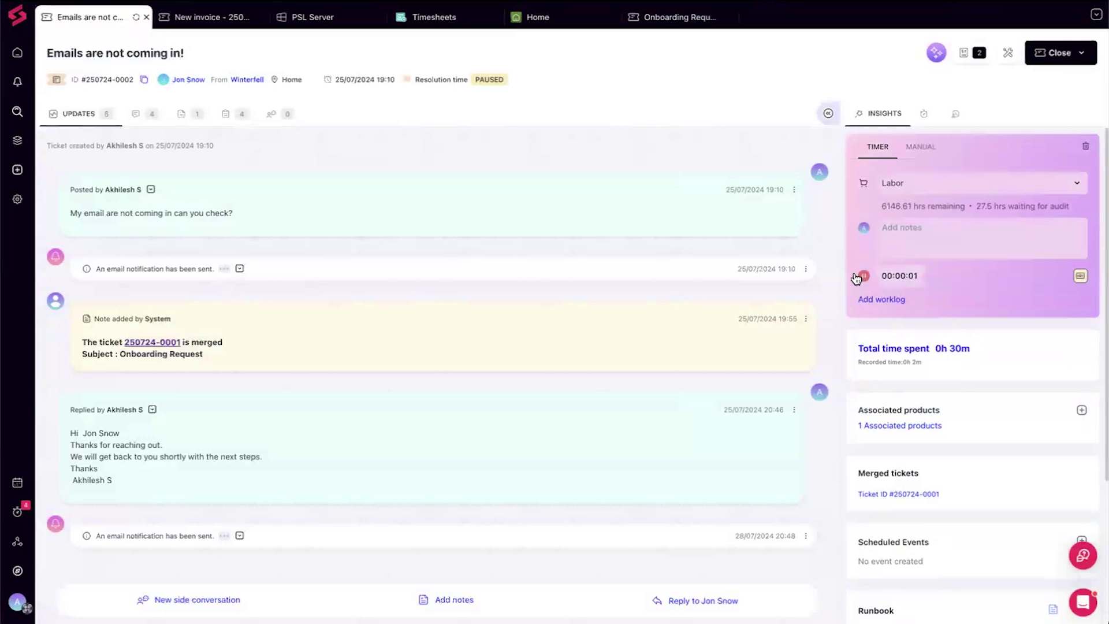
From the personal timesheet, begin a new ticket for associating the "Research for acme" timer
{"action": "left_click", "coordinate": [442, 19]}
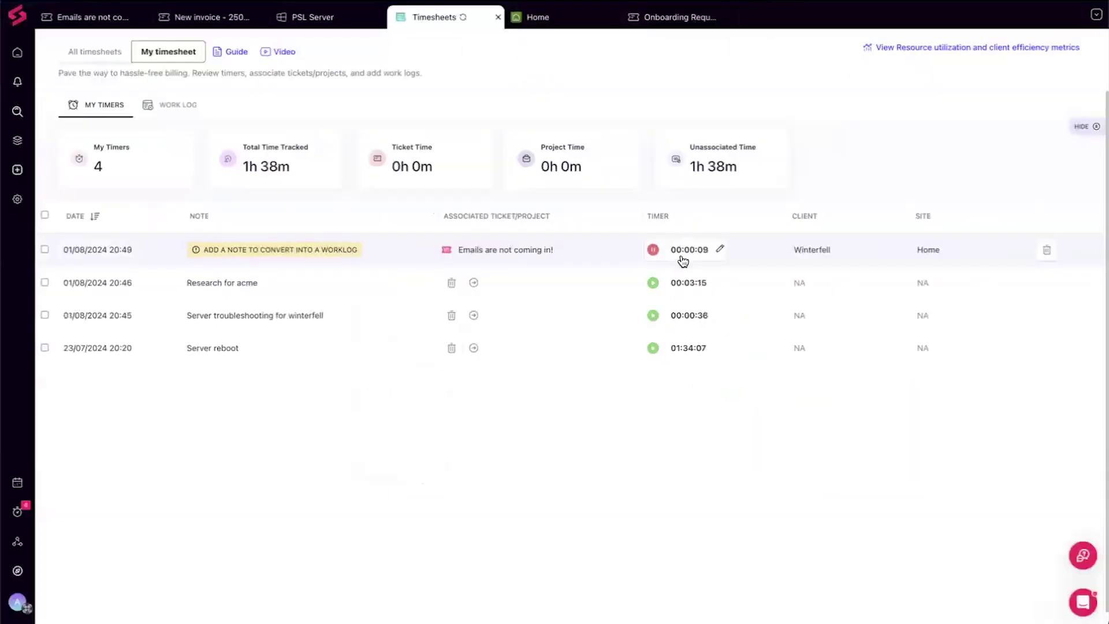
{"action": "left_click", "coordinate": [474, 283]}
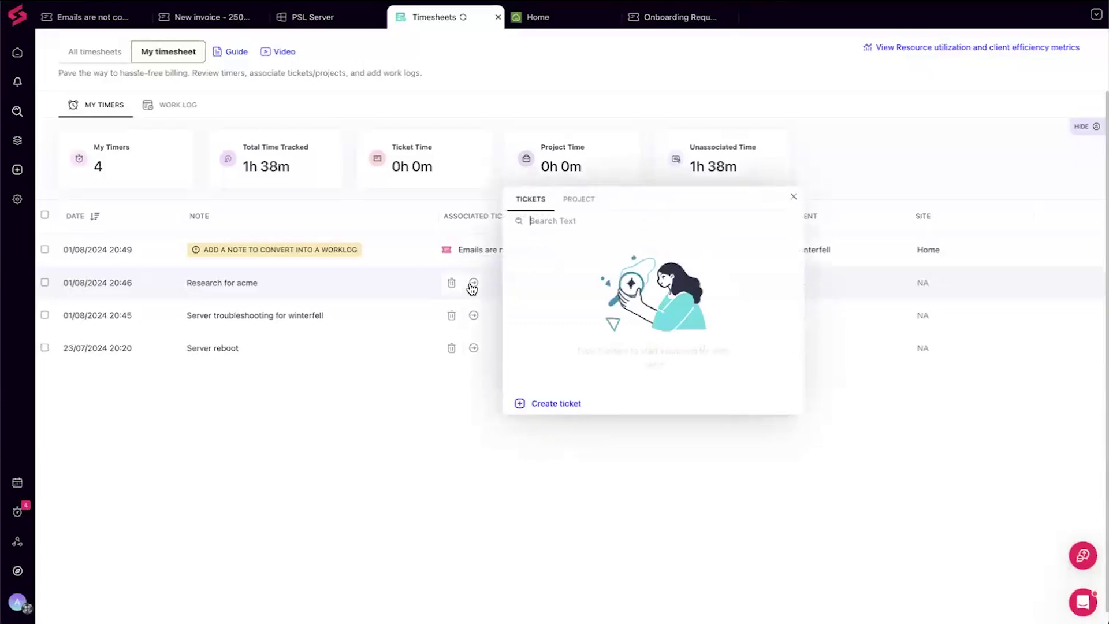
{"action": "left_click", "coordinate": [541, 403]}
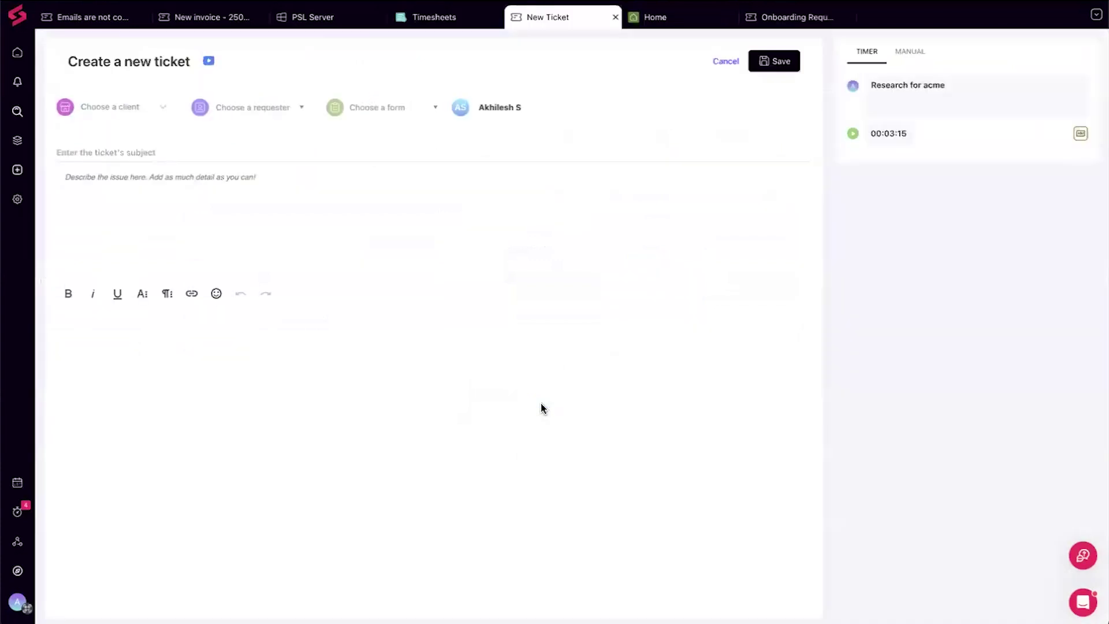
{"action": "left_click", "coordinate": [740, 152]}
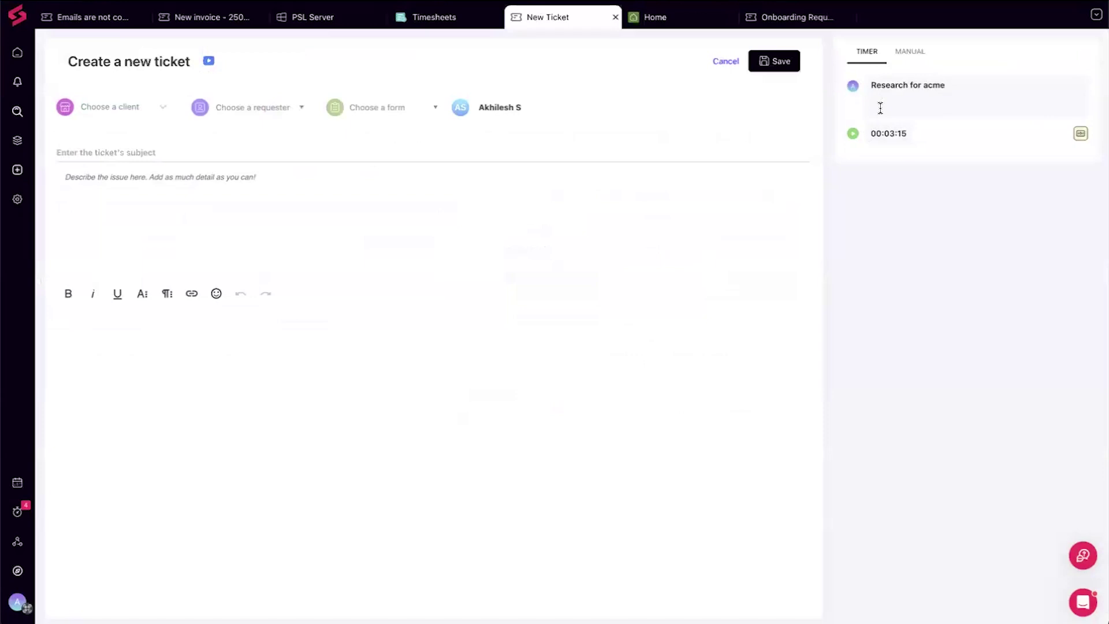
Set the new ticket's client to Dominos Pizza and its subject to "Research", and save it
{"action": "left_click", "coordinate": [111, 115]}
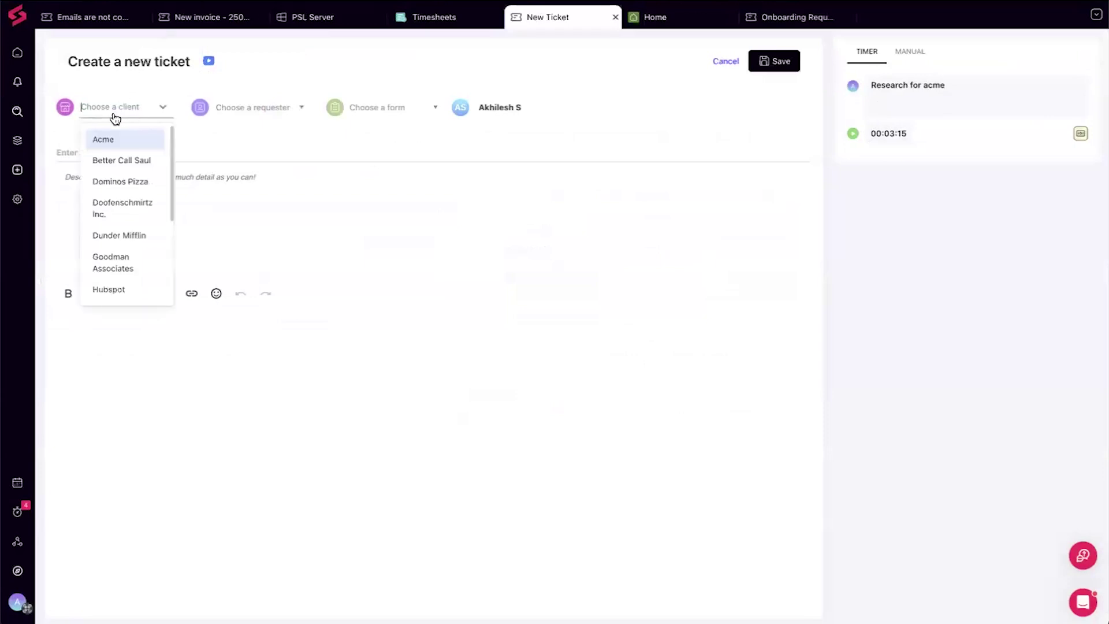
{"action": "left_click", "coordinate": [106, 142]}
{"action": "left_click", "coordinate": [256, 110]}
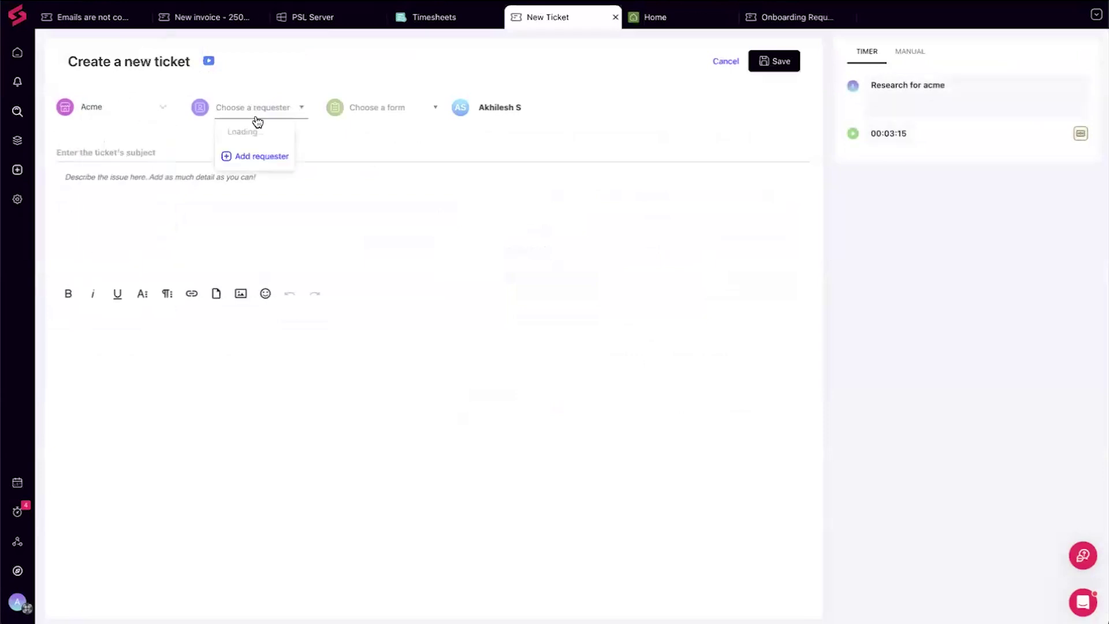
{"action": "left_click", "coordinate": [177, 152]}
{"action": "type", "text": "Reasear"}
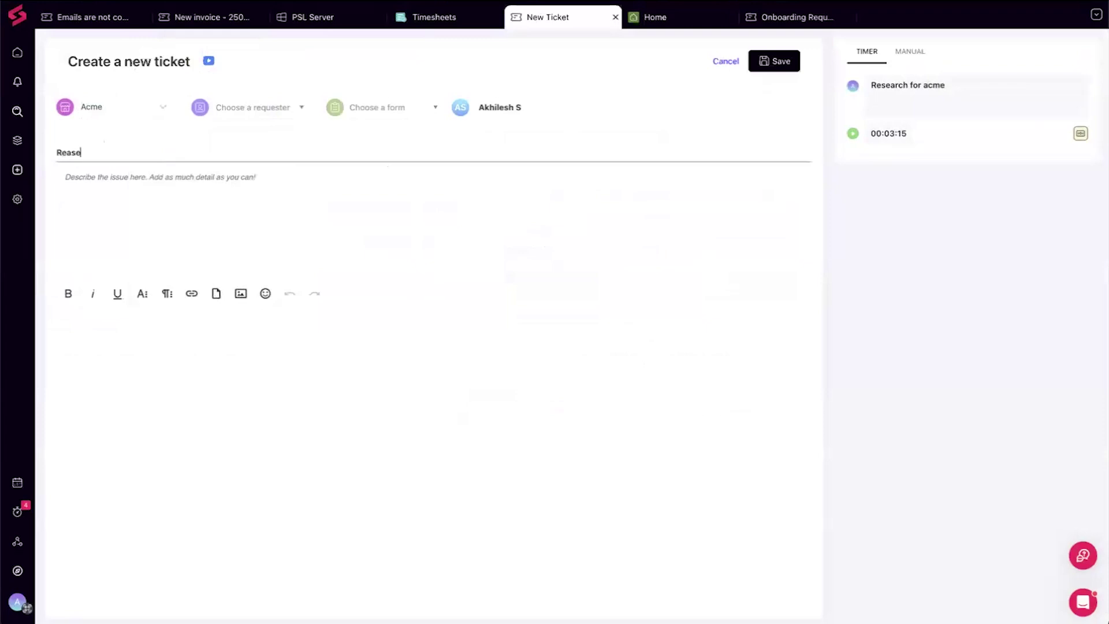
{"action": "key", "text": "BackSpace"}
{"action": "key", "text": "BackSpace"}
{"action": "key", "text": "BackSpace"}
{"action": "key", "text": "BackSpace"}
{"action": "key", "text": "BackSpace"}
{"action": "type", "text": "search"}
{"action": "key", "text": "ctrl+a"}
{"action": "type", "text": "Resae"}
{"action": "key", "text": "BackSpace"}
{"action": "key", "text": "BackSpace"}
{"action": "type", "text": "earch"}
{"action": "left_click", "coordinate": [755, 64]}
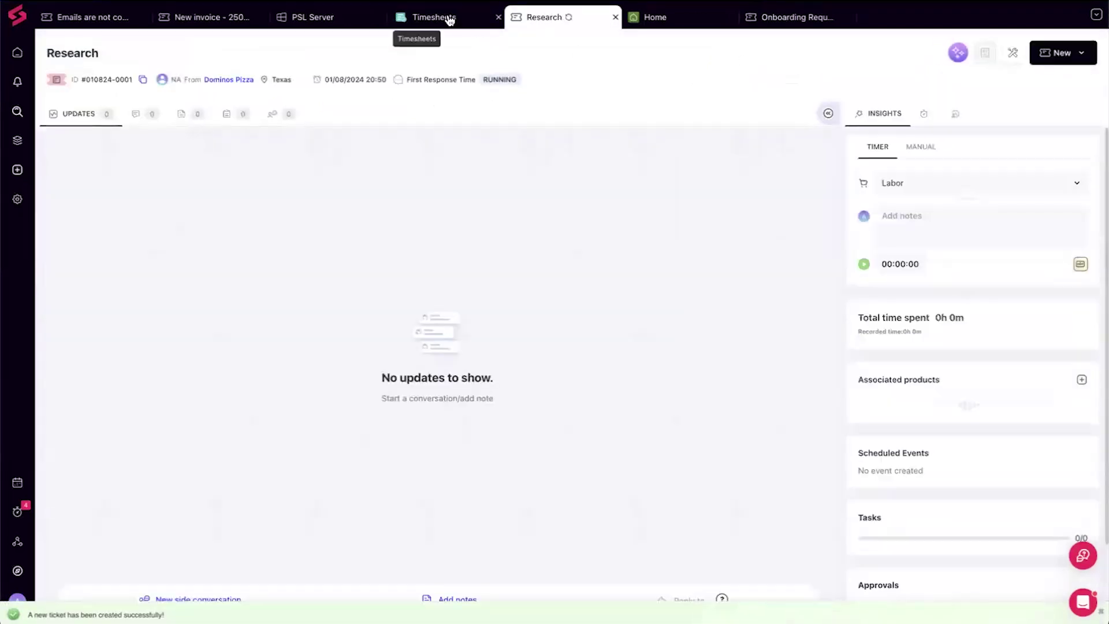
In the personal timesheet, search tickets for "server" and associate the "Server troubleshooting for winterfell" timer with the "Server complete clean up process" ticket
{"action": "left_click", "coordinate": [450, 20]}
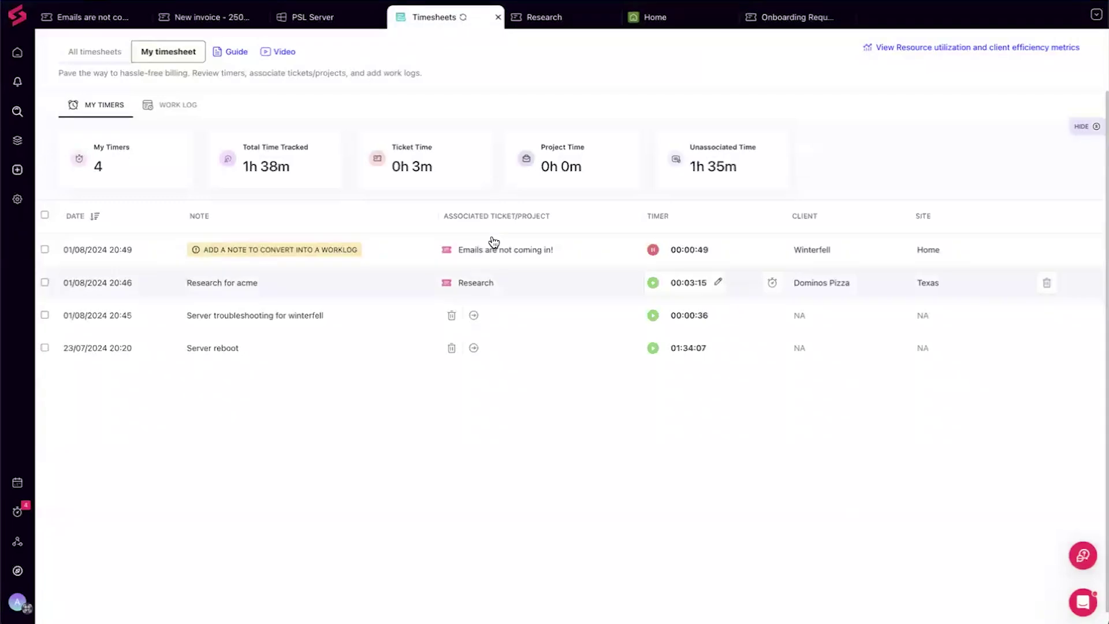
{"action": "left_click", "coordinate": [474, 317]}
{"action": "type", "text": "server"}
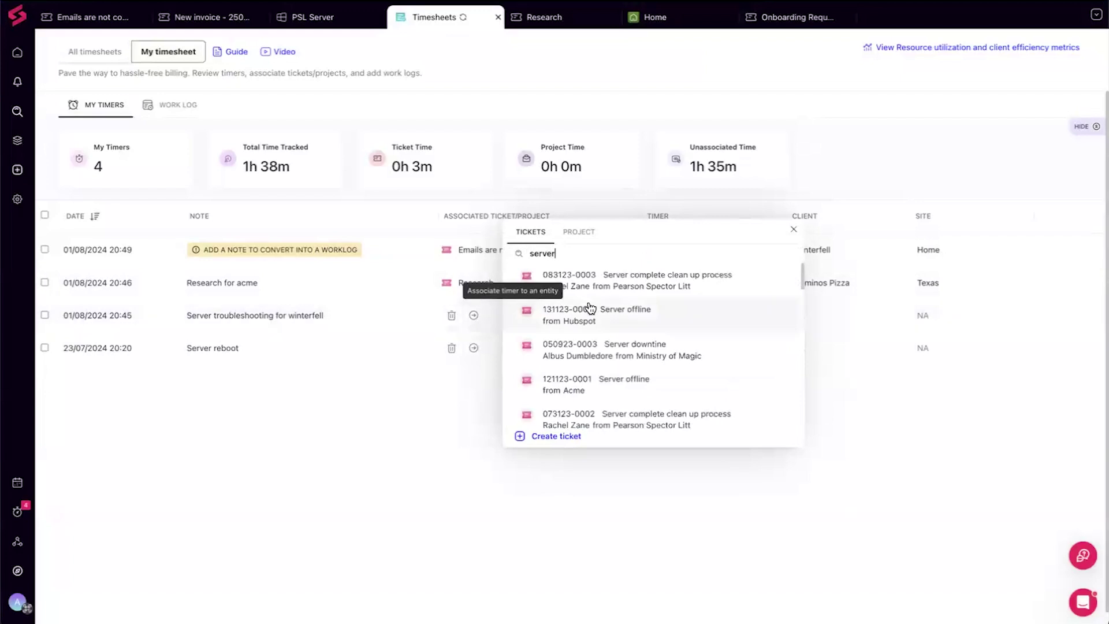
{"action": "left_click", "coordinate": [656, 277]}
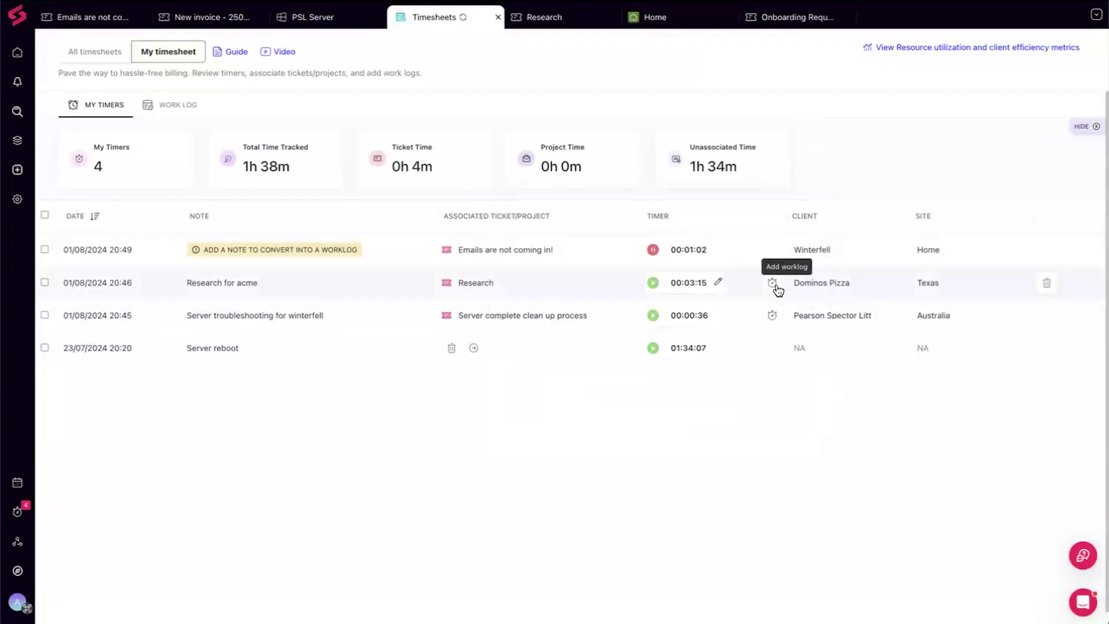
Add worklogs from the "Server troubleshooting for winterfell" and "Research for acme" timers in the personal timesheet
{"action": "left_click", "coordinate": [44, 216]}
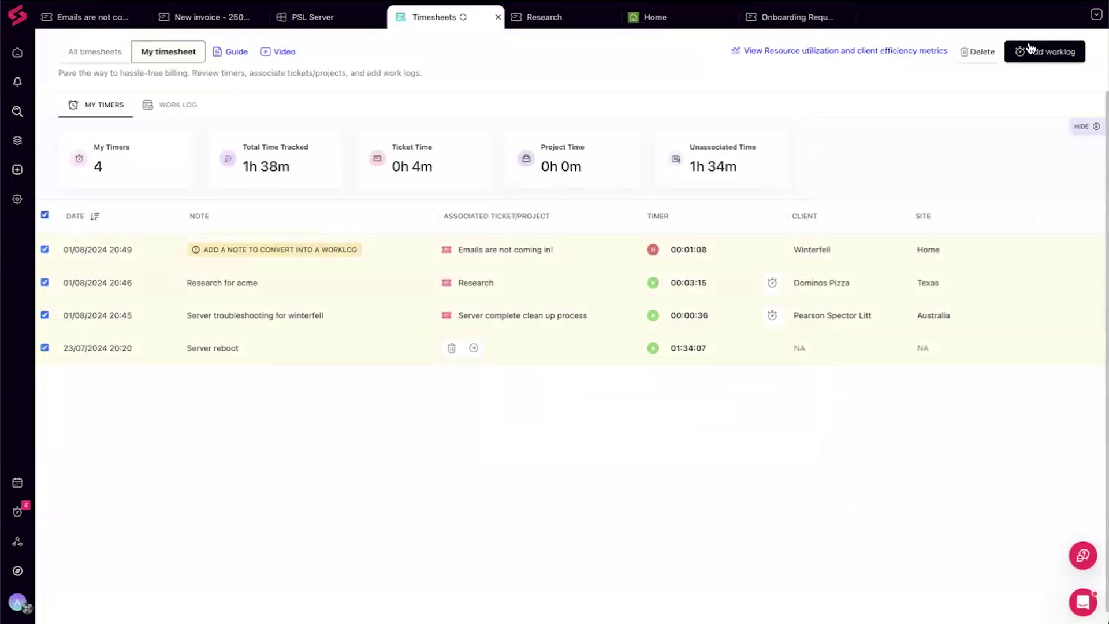
{"action": "left_click", "coordinate": [44, 215]}
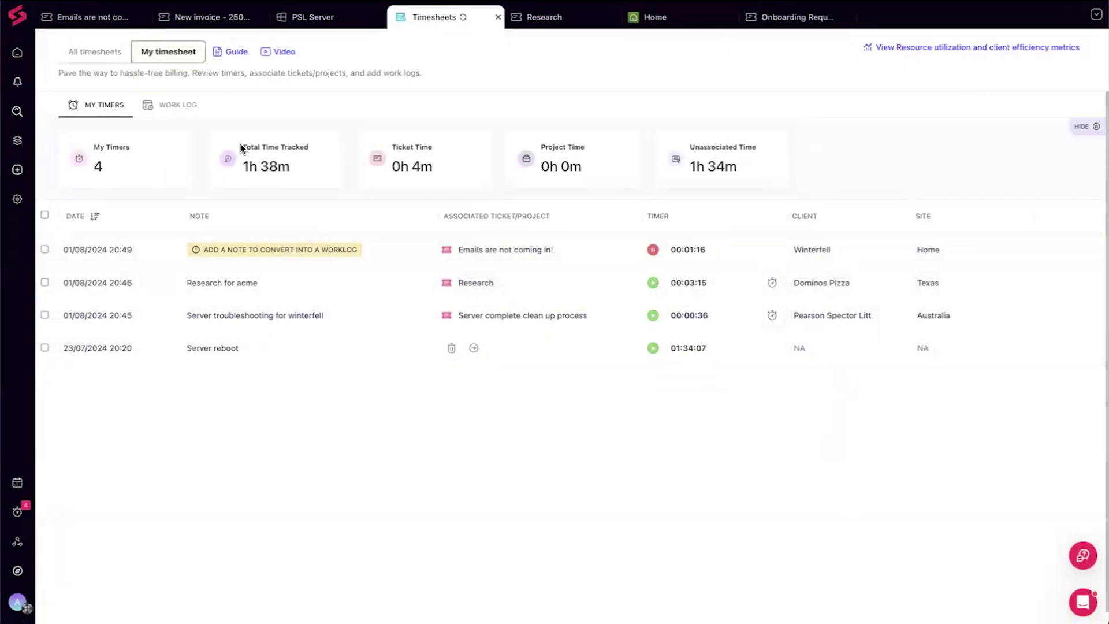
{"action": "left_click", "coordinate": [774, 313]}
{"action": "left_click", "coordinate": [773, 289]}
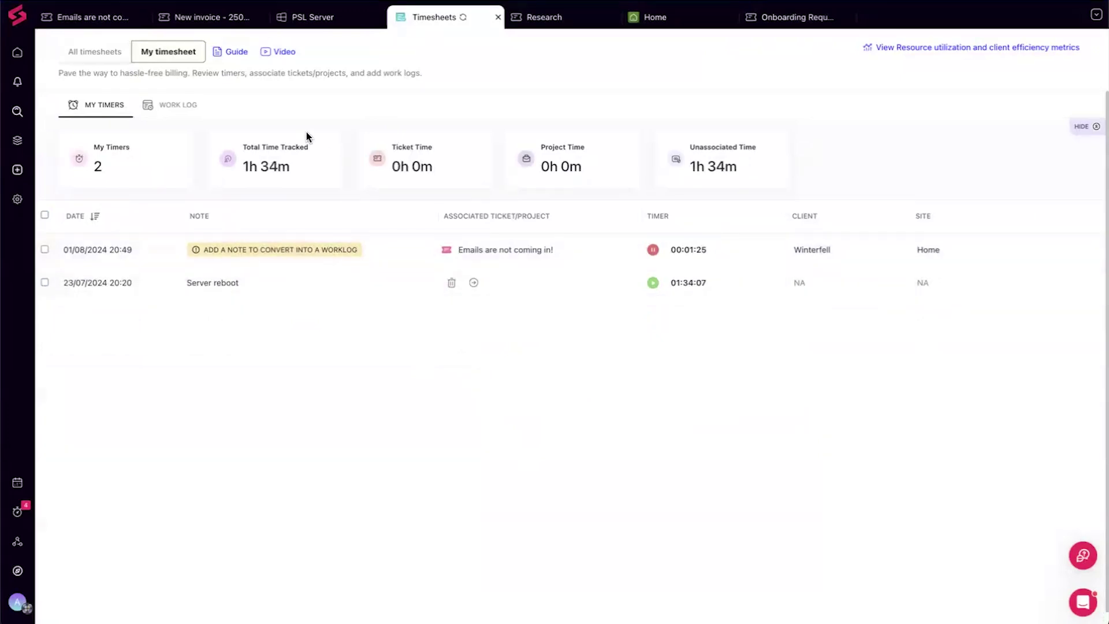
Open the personal work log and review this week's time per ticket and the weekly totals
{"action": "left_click", "coordinate": [168, 107]}
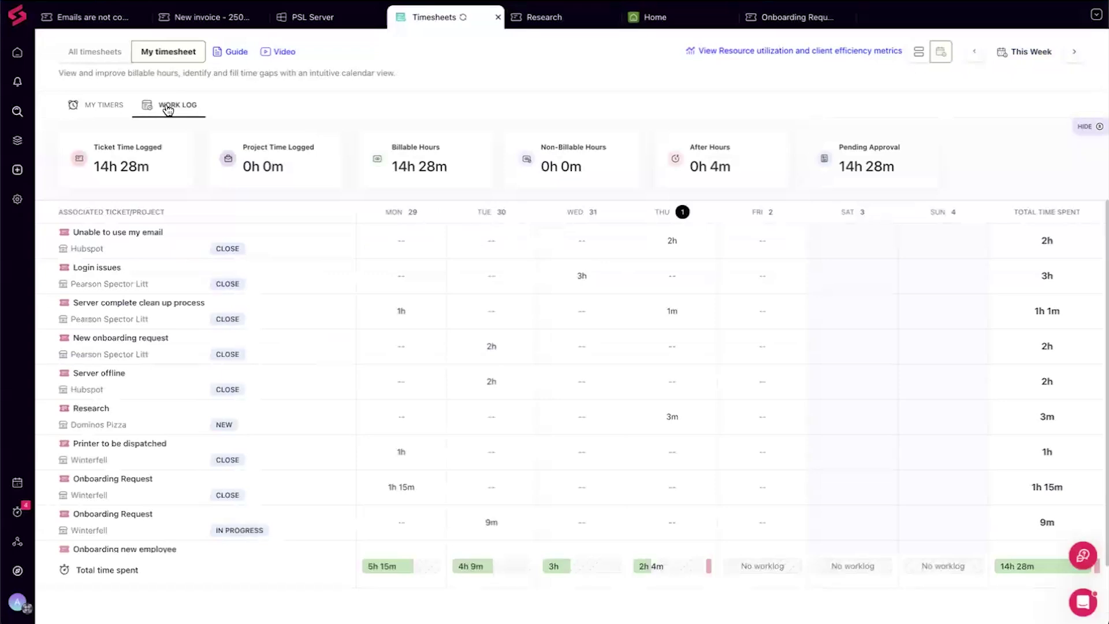
{"action": "scroll", "coordinate": [962, 477], "scroll_direction": "down", "scroll_amount": 1}
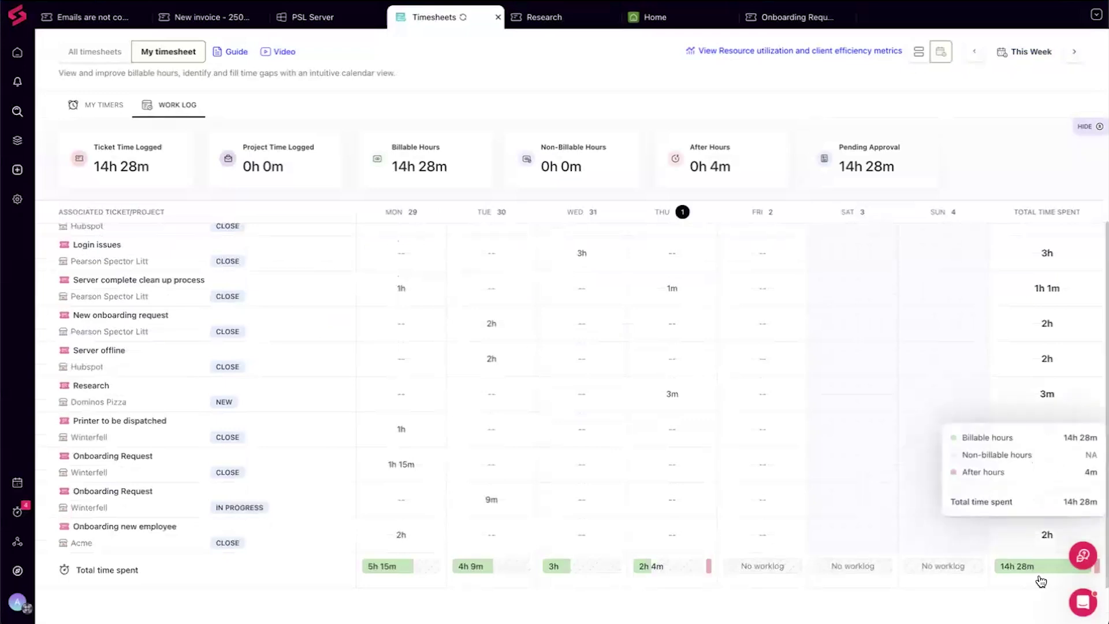
{"action": "scroll", "coordinate": [592, 400], "scroll_direction": "up", "scroll_amount": 1}
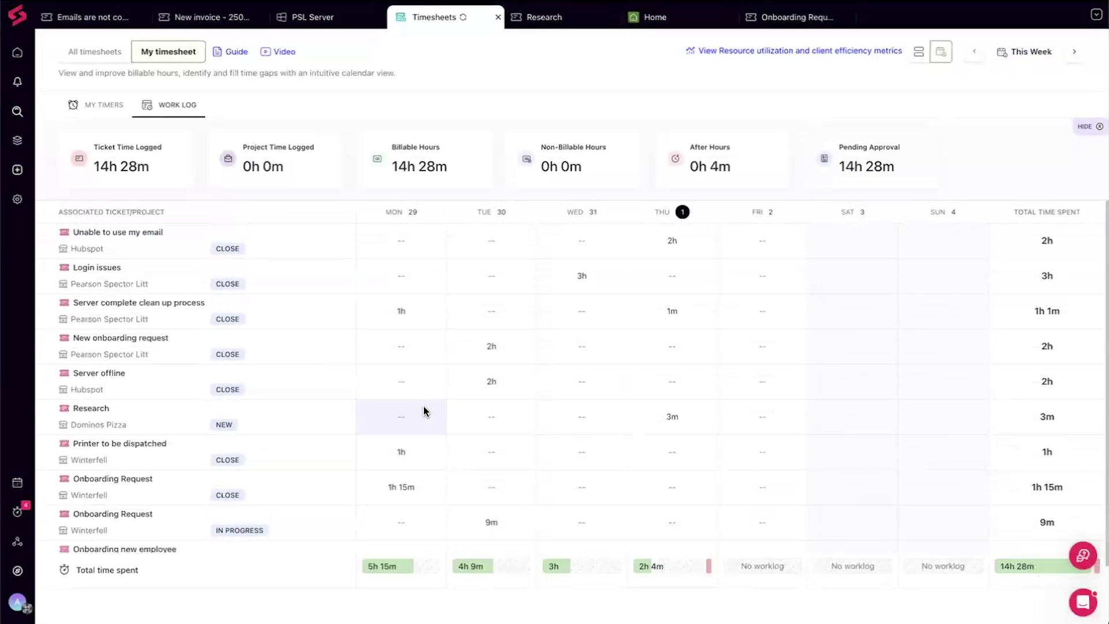
Open Monday 29's events and review the day, trying out a new worklog in the free 14:00 to 15:00 slot
{"action": "mouse_move", "coordinate": [415, 579]}
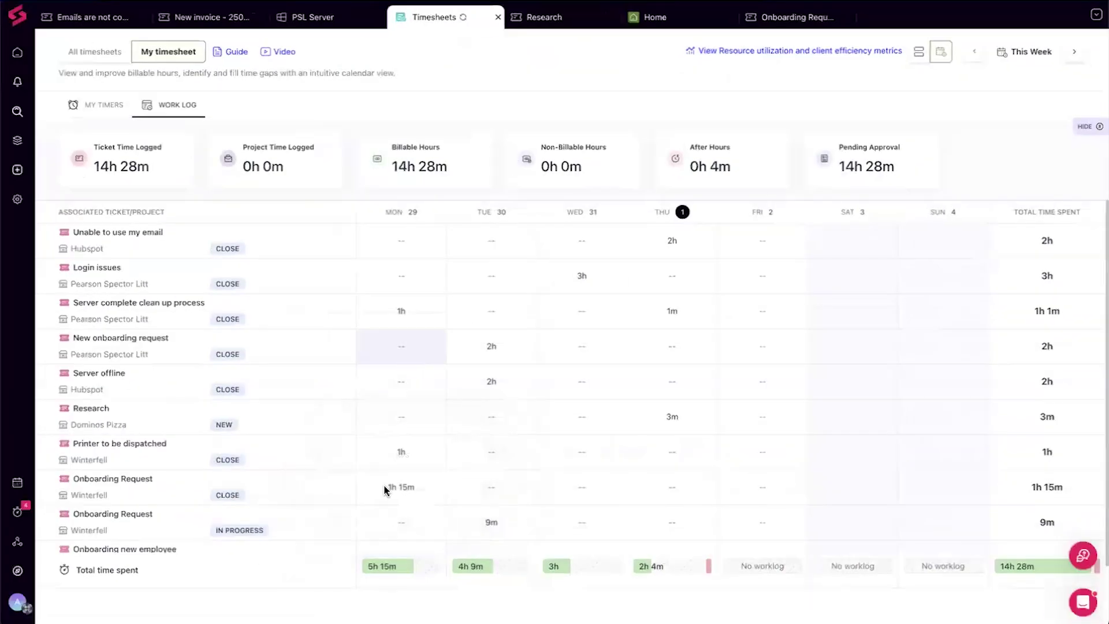
{"action": "mouse_move", "coordinate": [382, 561]}
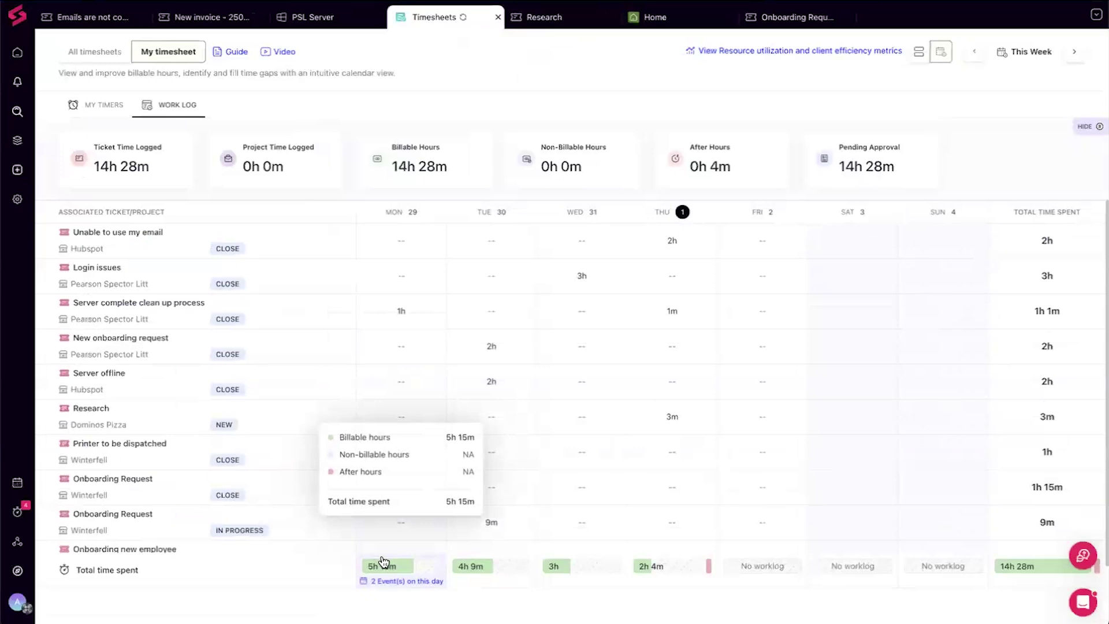
{"action": "left_click", "coordinate": [390, 579]}
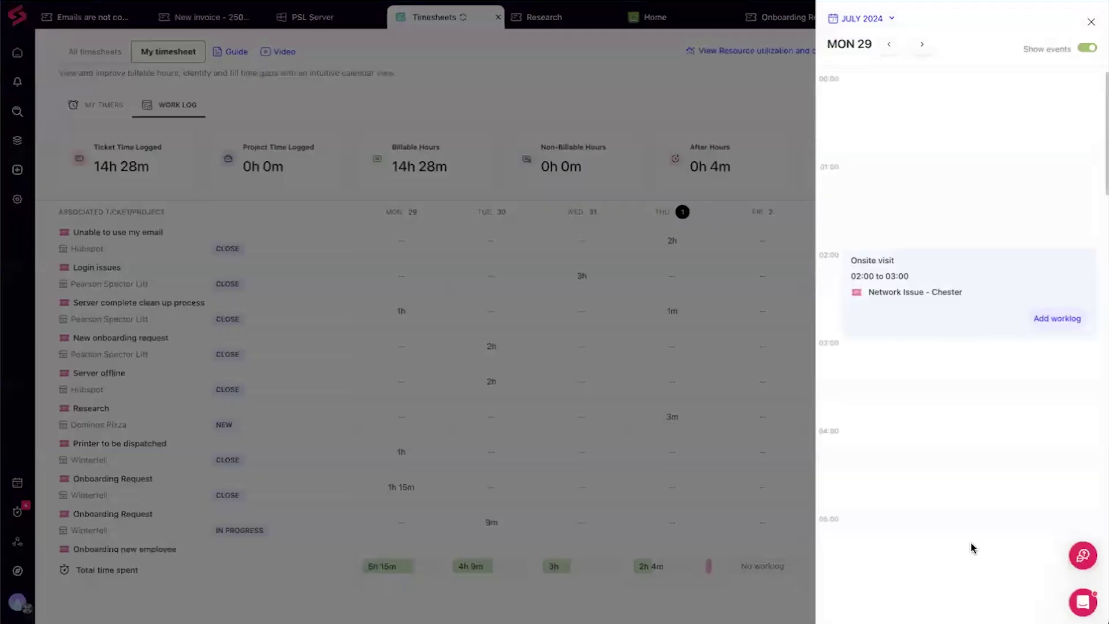
{"action": "scroll", "coordinate": [971, 545], "scroll_direction": "down", "scroll_amount": 10}
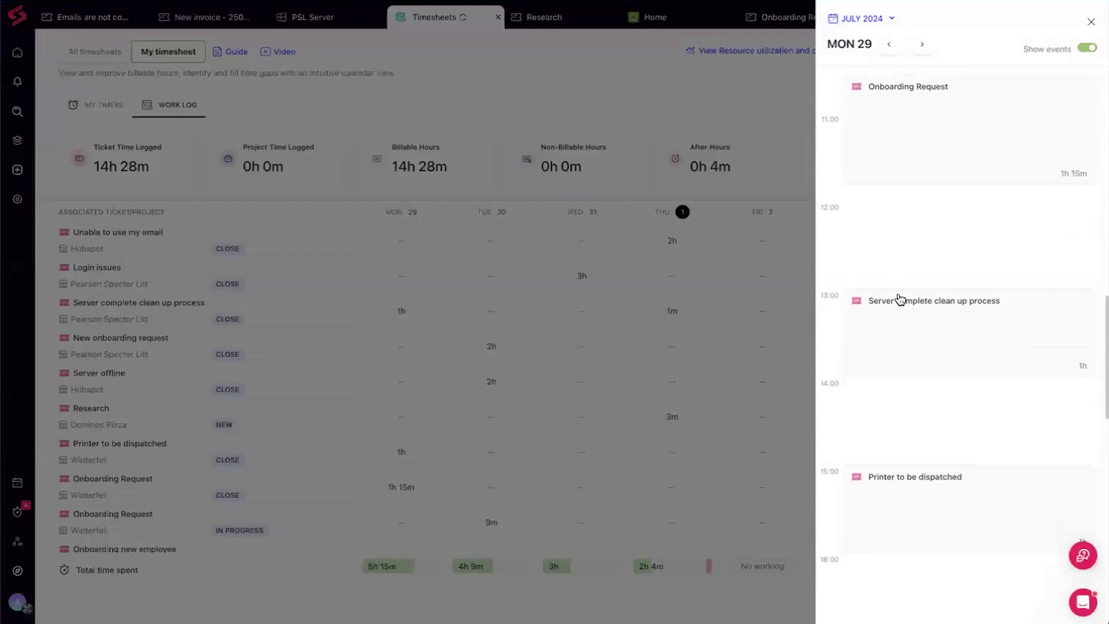
{"action": "scroll", "coordinate": [902, 349], "scroll_direction": "down", "scroll_amount": 3}
{"action": "scroll", "coordinate": [904, 218], "scroll_direction": "down", "scroll_amount": 1}
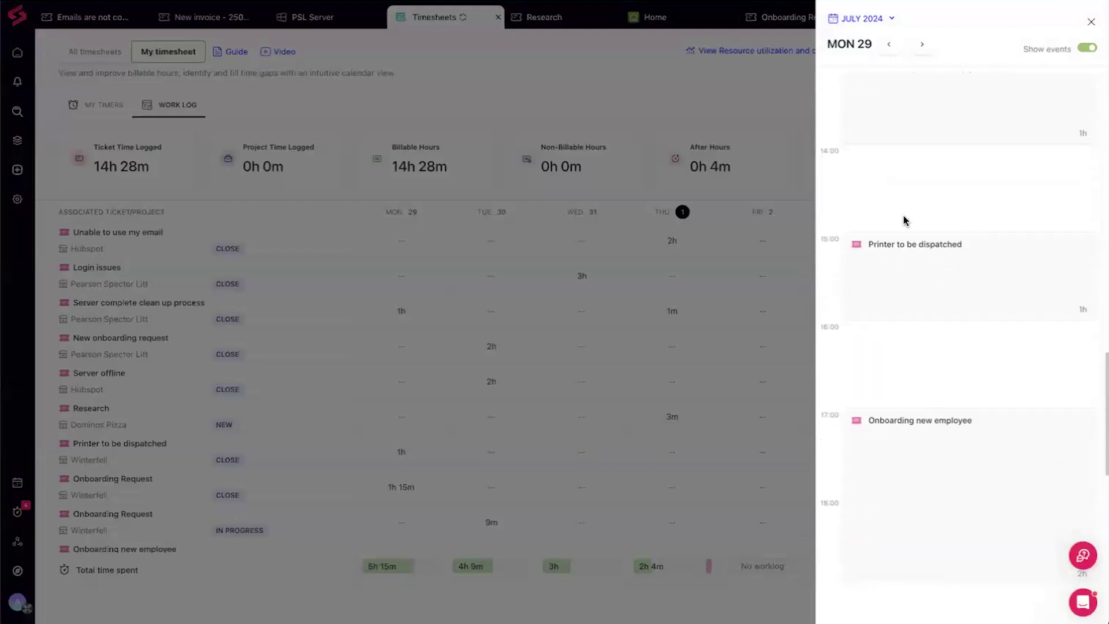
{"action": "scroll", "coordinate": [906, 221], "scroll_direction": "up", "scroll_amount": 1}
{"action": "left_click_drag", "start_coordinate": [896, 240], "coordinate": [884, 300]}
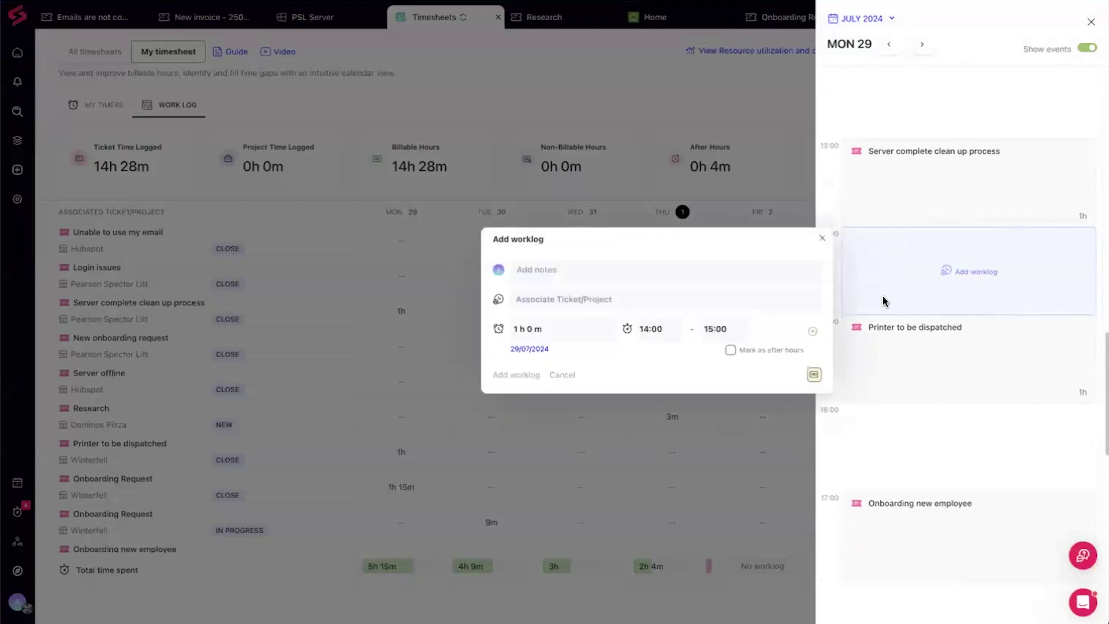
{"action": "left_click", "coordinate": [822, 238]}
Add a worklog from the 02:00 to 03:00 onsite visit with the note "Network troubleshooting", and close the day view
{"action": "scroll", "coordinate": [913, 317], "scroll_direction": "up", "scroll_amount": 10}
{"action": "scroll", "coordinate": [918, 321], "scroll_direction": "up", "scroll_amount": 2}
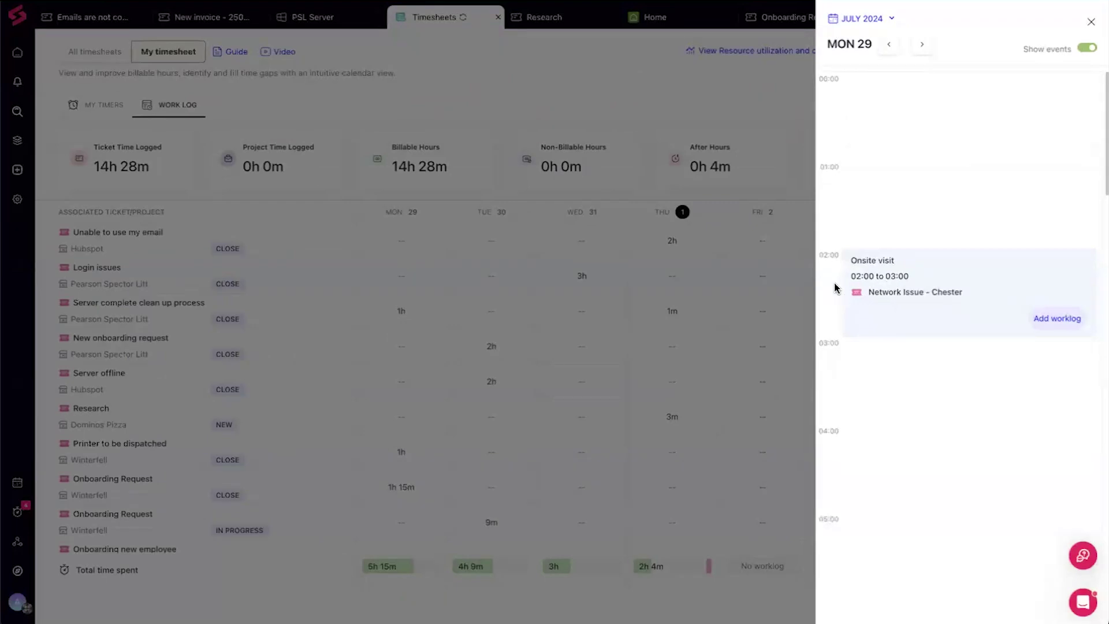
{"action": "left_click", "coordinate": [1064, 326]}
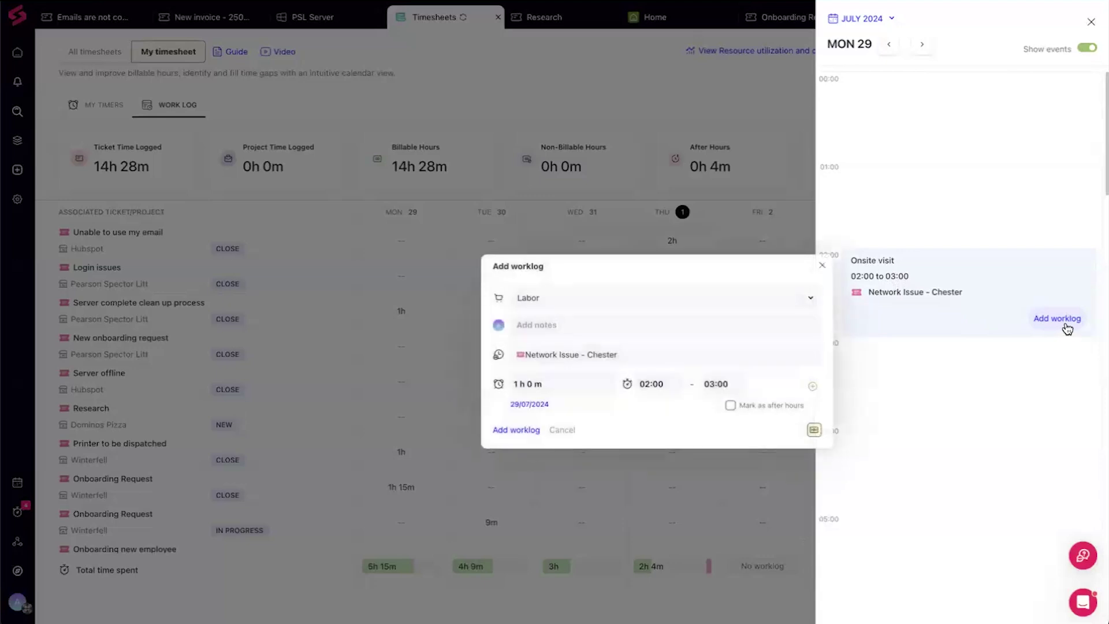
{"action": "left_click", "coordinate": [692, 325]}
{"action": "type", "text": "Network I"}
{"action": "key", "text": "BackSpace"}
{"action": "key", "text": "BackSpace"}
{"action": "key", "text": "BackSpace"}
{"action": "type", "text": "k troubleshooting"}
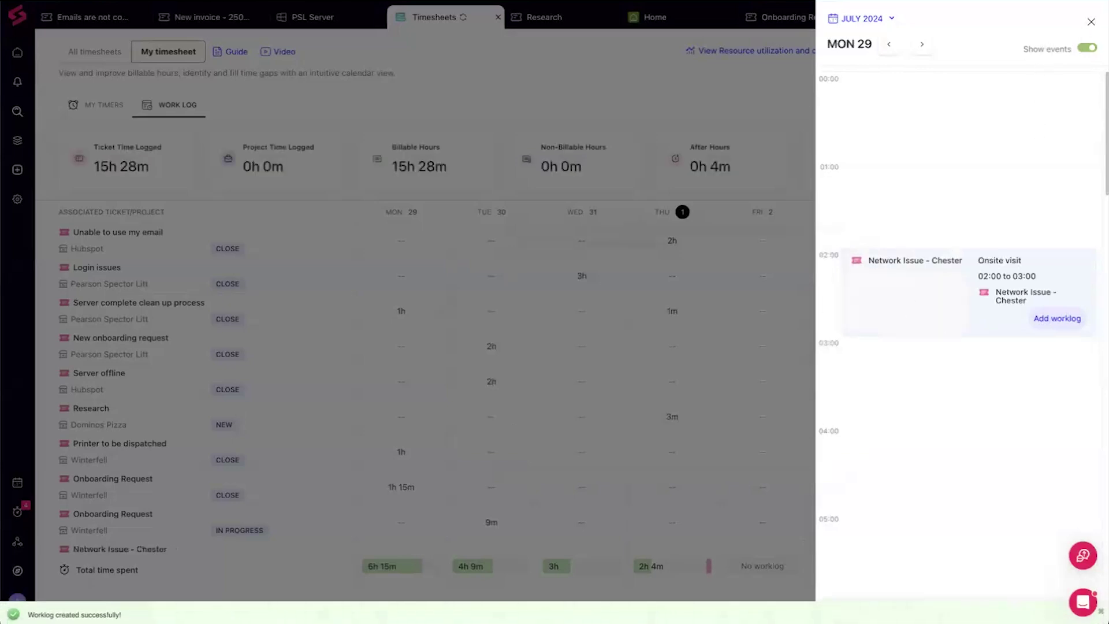
{"action": "left_click", "coordinate": [654, 269]}
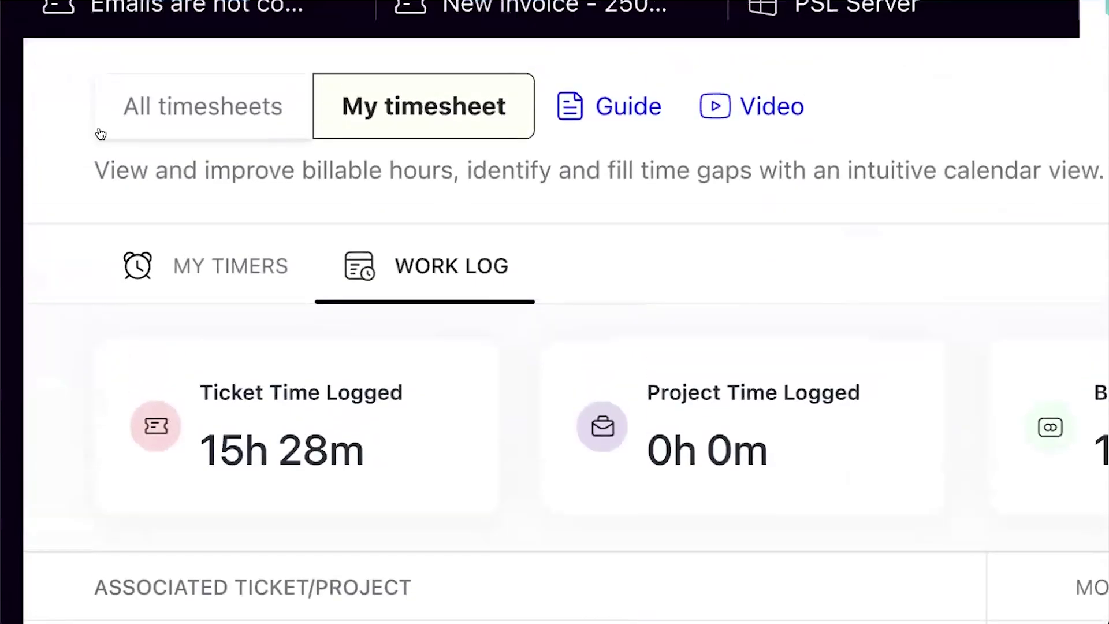
Open all timesheets, show the timers of every technician and widen the Technician column
{"action": "left_click", "coordinate": [157, 136]}
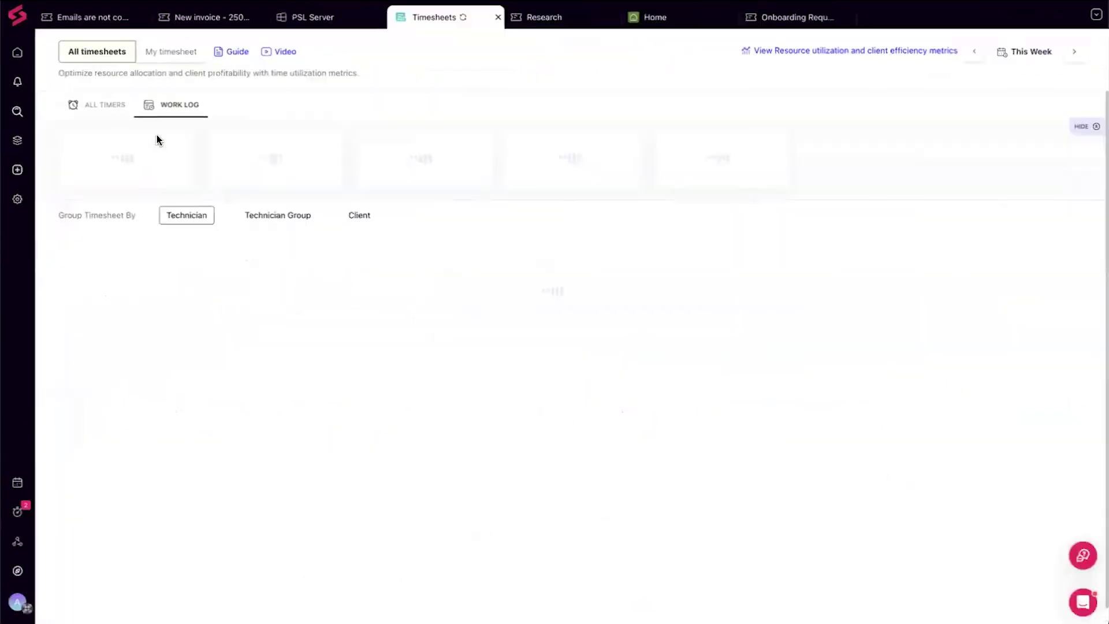
{"action": "left_click", "coordinate": [106, 108]}
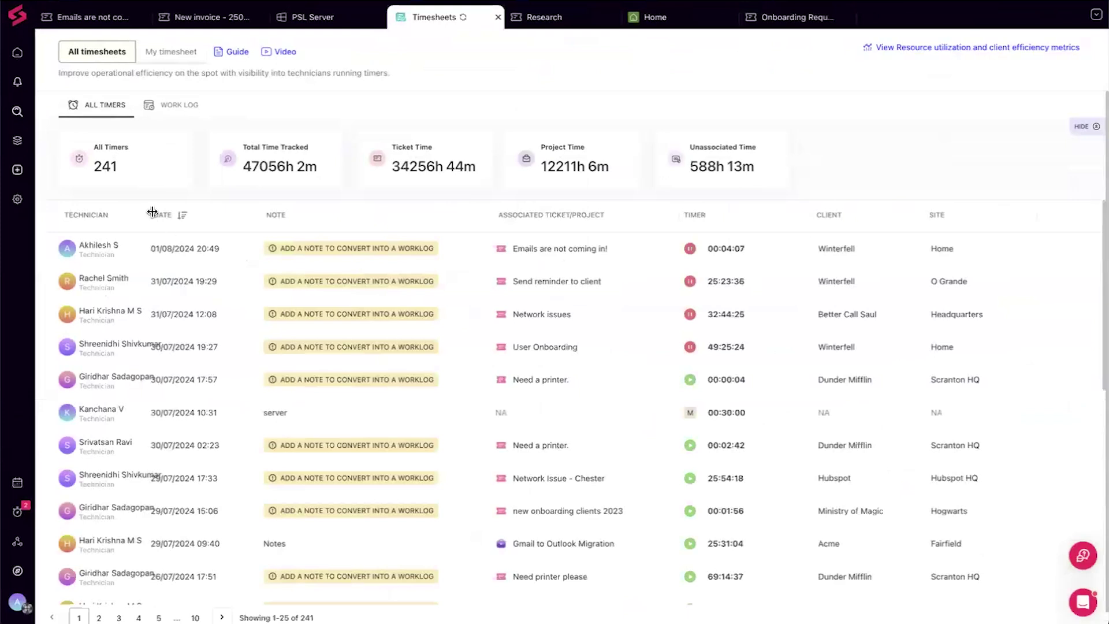
{"action": "left_click_drag", "start_coordinate": [151, 212], "coordinate": [265, 284]}
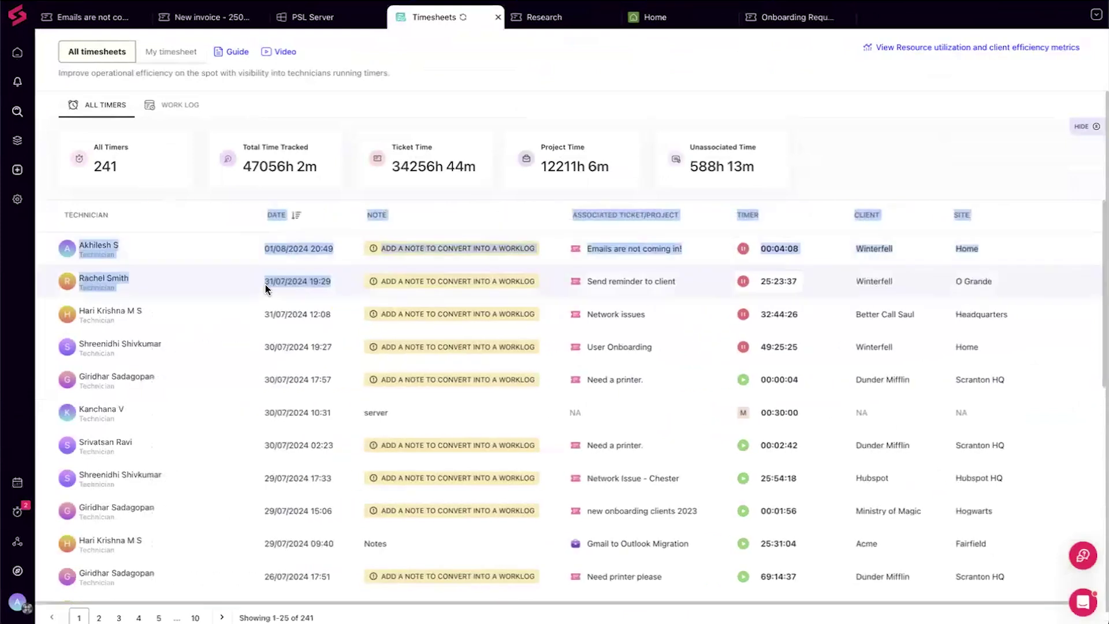
{"action": "left_click", "coordinate": [701, 305]}
Examine all technicians' timers, including their notes, associated tickets or projects, and tracked times
{"action": "scroll", "coordinate": [767, 360], "scroll_direction": "down", "scroll_amount": 7}
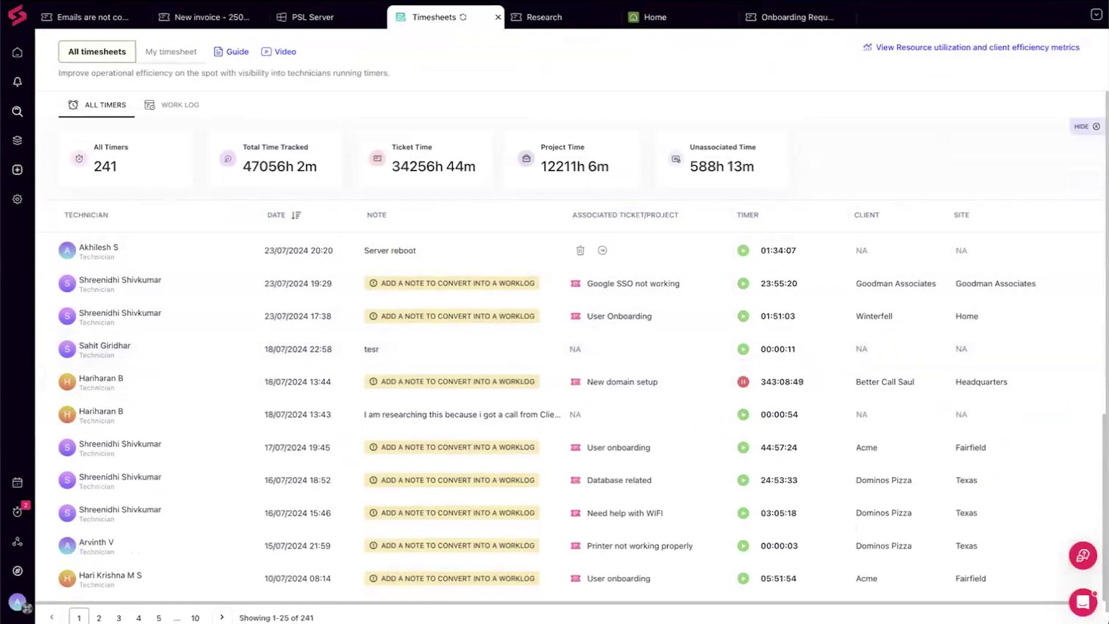
{"action": "scroll", "coordinate": [339, 394], "scroll_direction": "up", "scroll_amount": 10}
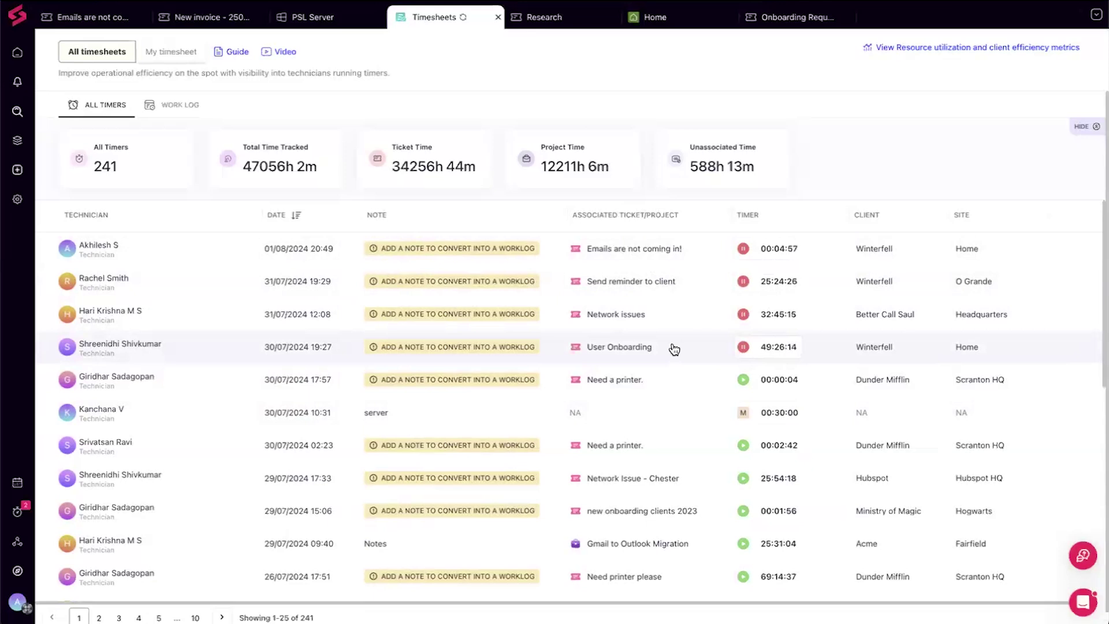
{"action": "scroll", "coordinate": [674, 349], "scroll_direction": "down", "scroll_amount": 8}
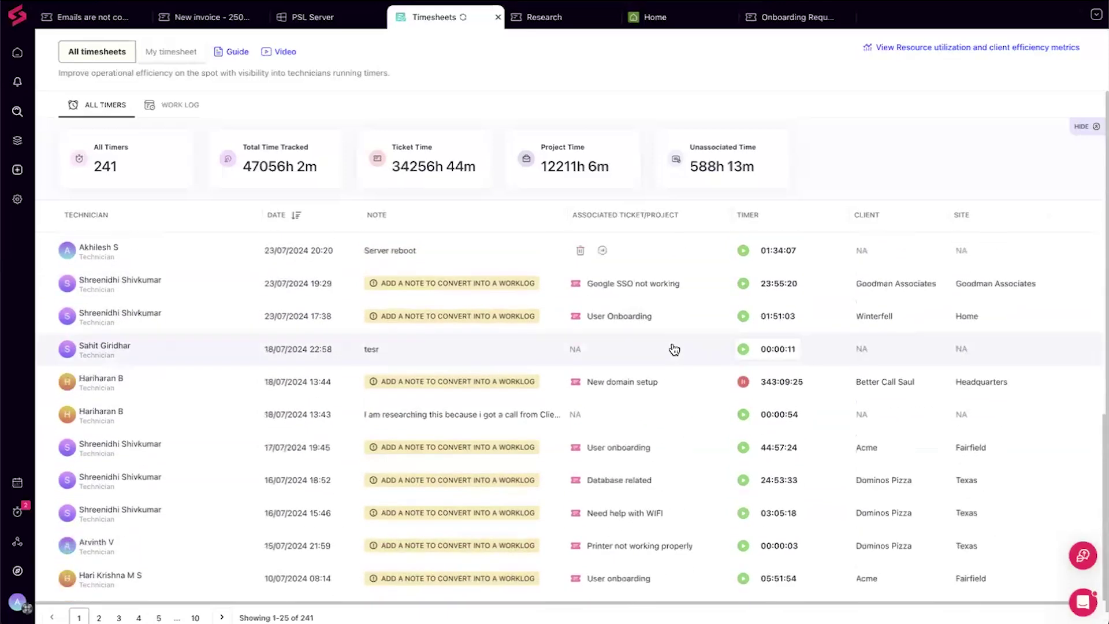
{"action": "scroll", "coordinate": [674, 348], "scroll_direction": "up", "scroll_amount": 5}
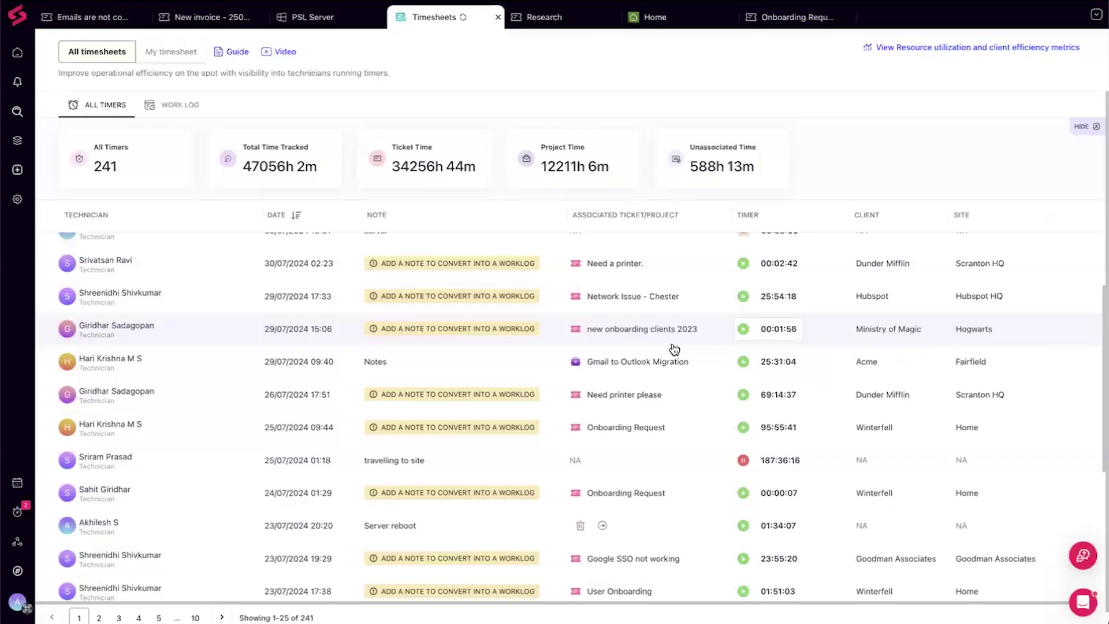
{"action": "scroll", "coordinate": [672, 347], "scroll_direction": "up", "scroll_amount": 3}
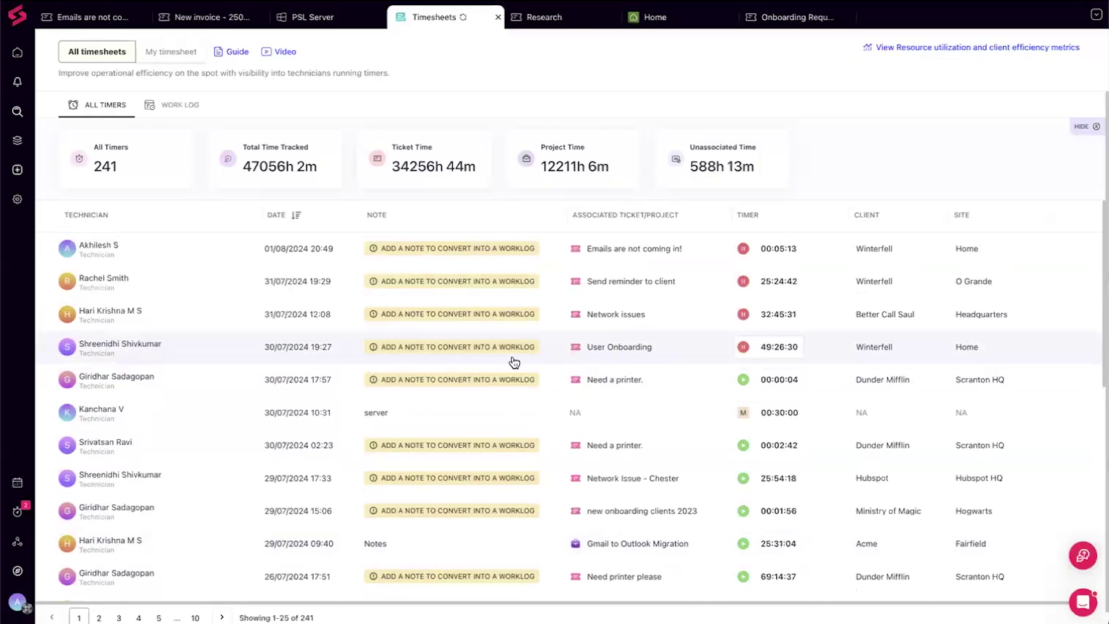
Compare the team's work log for this week, grouped by technician, with the list of all timers
{"action": "left_click", "coordinate": [187, 110]}
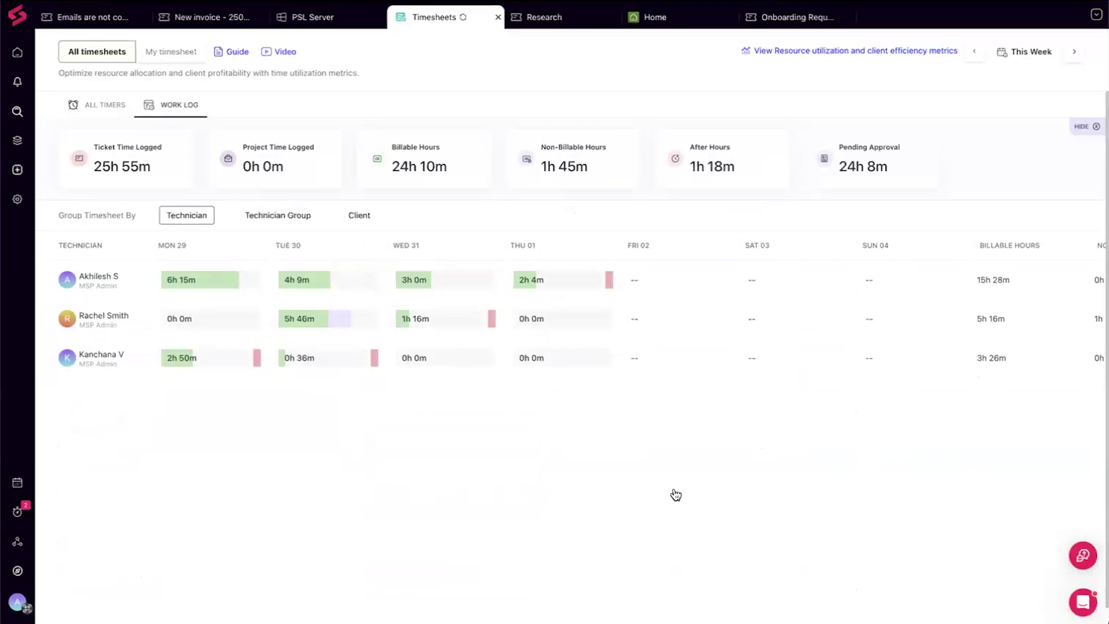
{"action": "left_click", "coordinate": [101, 109]}
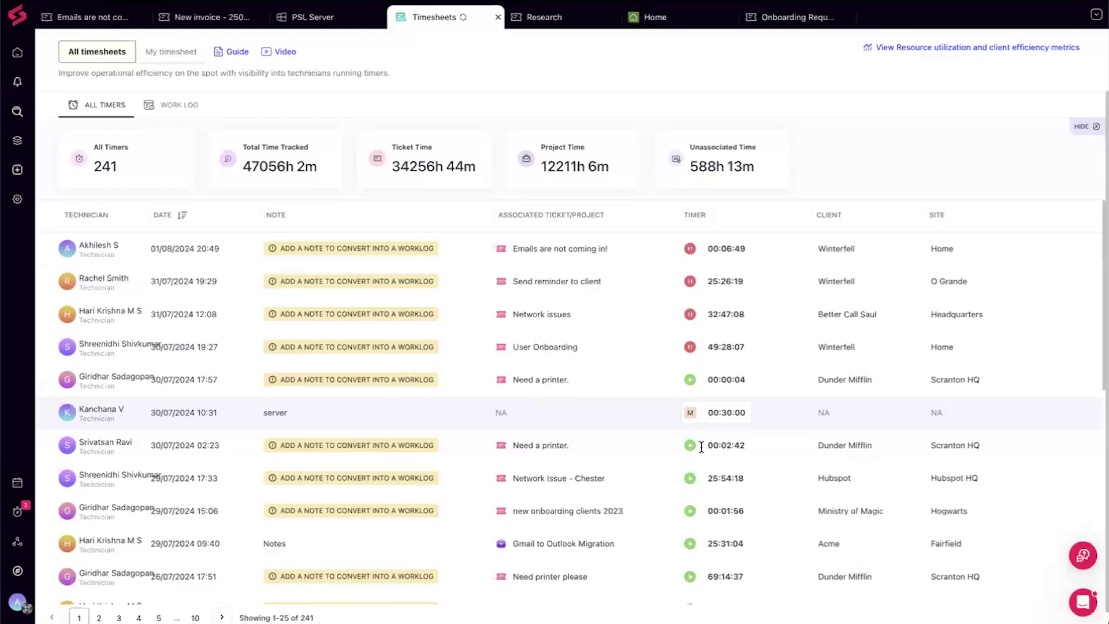
{"action": "left_click", "coordinate": [195, 102]}
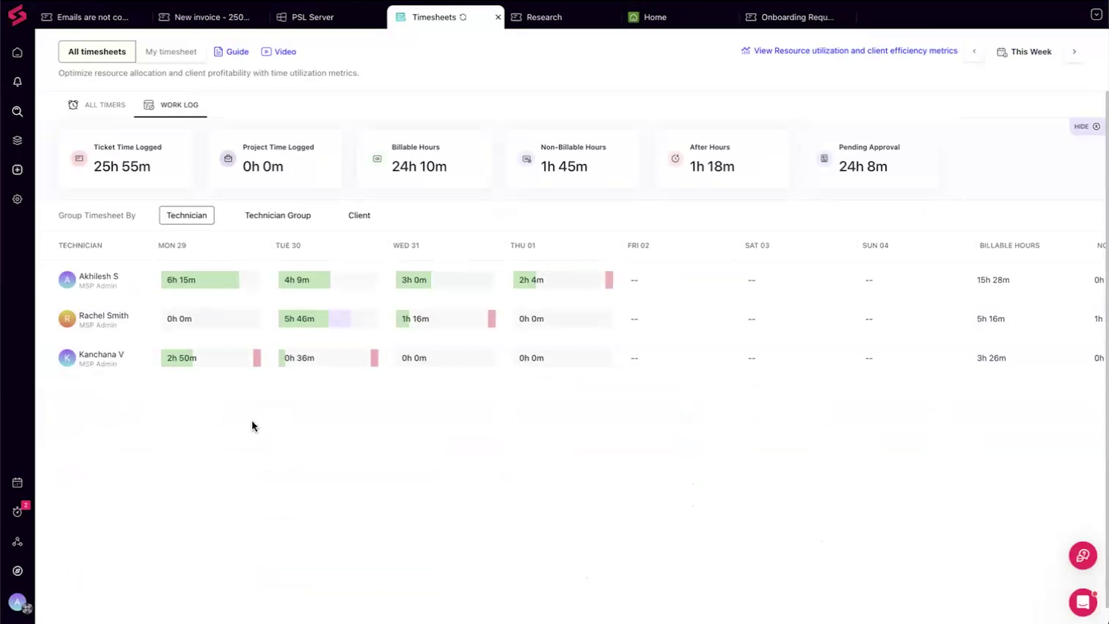
Group the team's work log by client, open Winterfell and show the worklogs of its second listed technician
{"action": "left_click", "coordinate": [359, 216]}
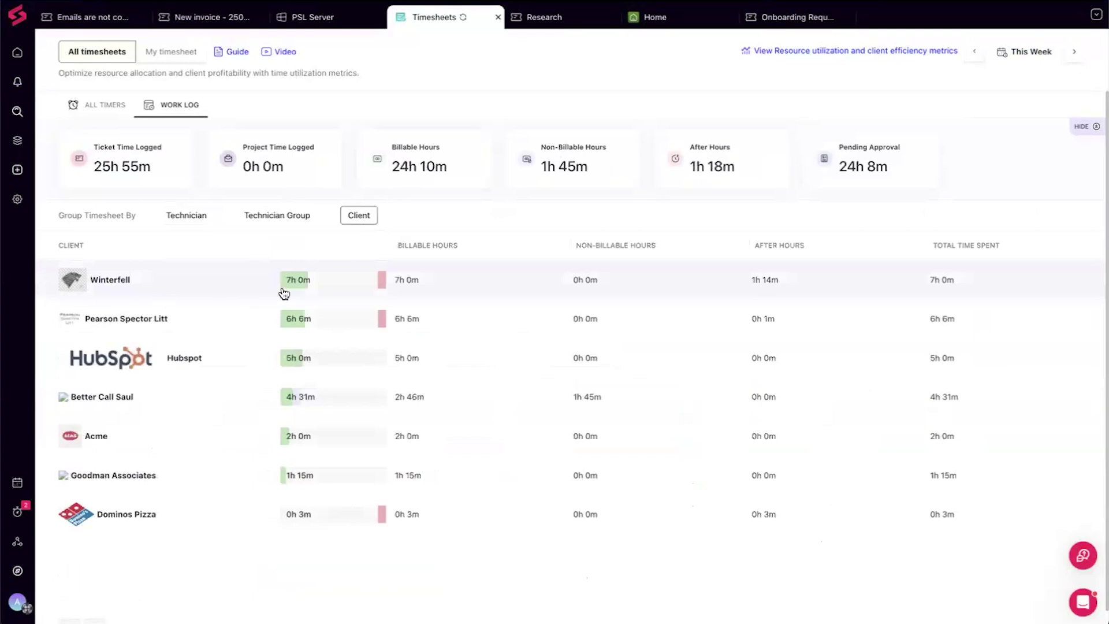
{"action": "left_click", "coordinate": [136, 281]}
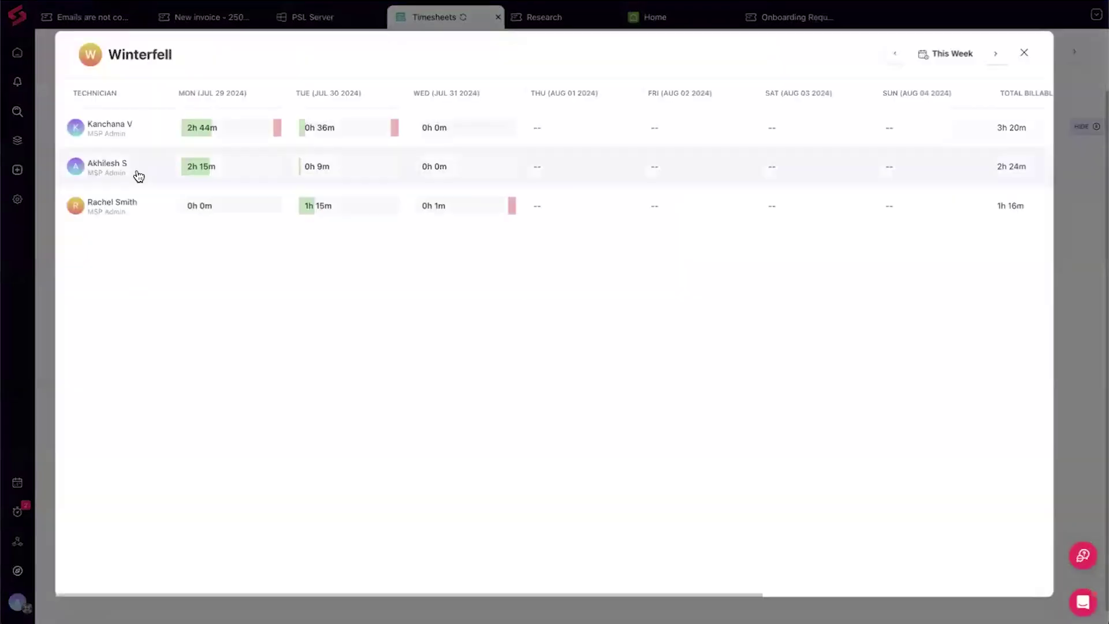
{"action": "left_click", "coordinate": [124, 168]}
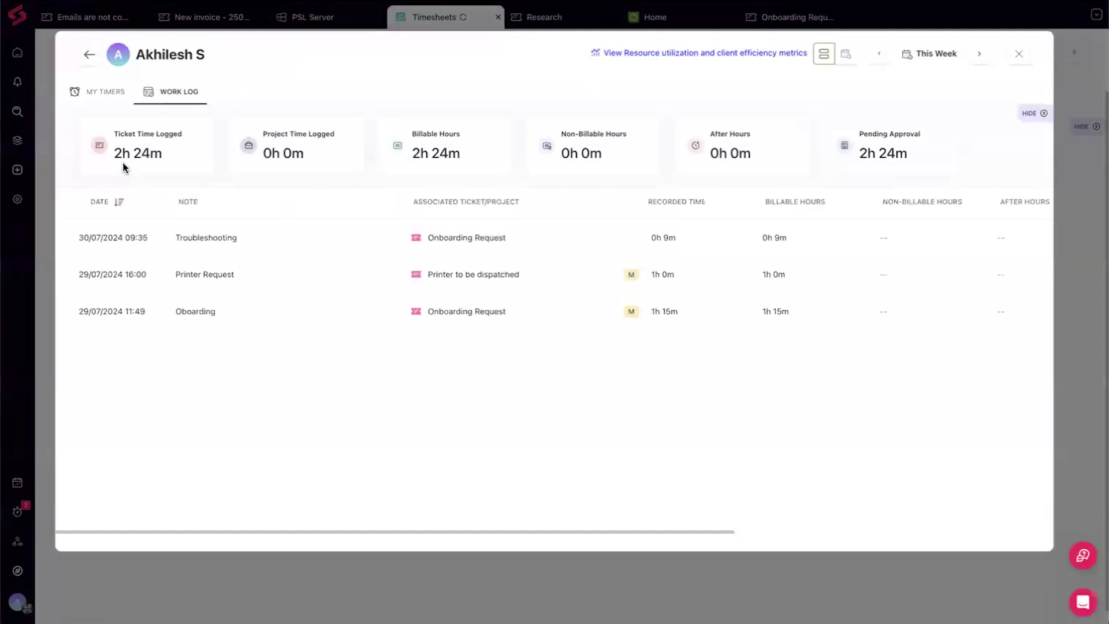
Examine the recorded time, billable hours and manual entry markers of the technician's Winterfell worklogs
{"action": "mouse_move", "coordinate": [674, 289]}
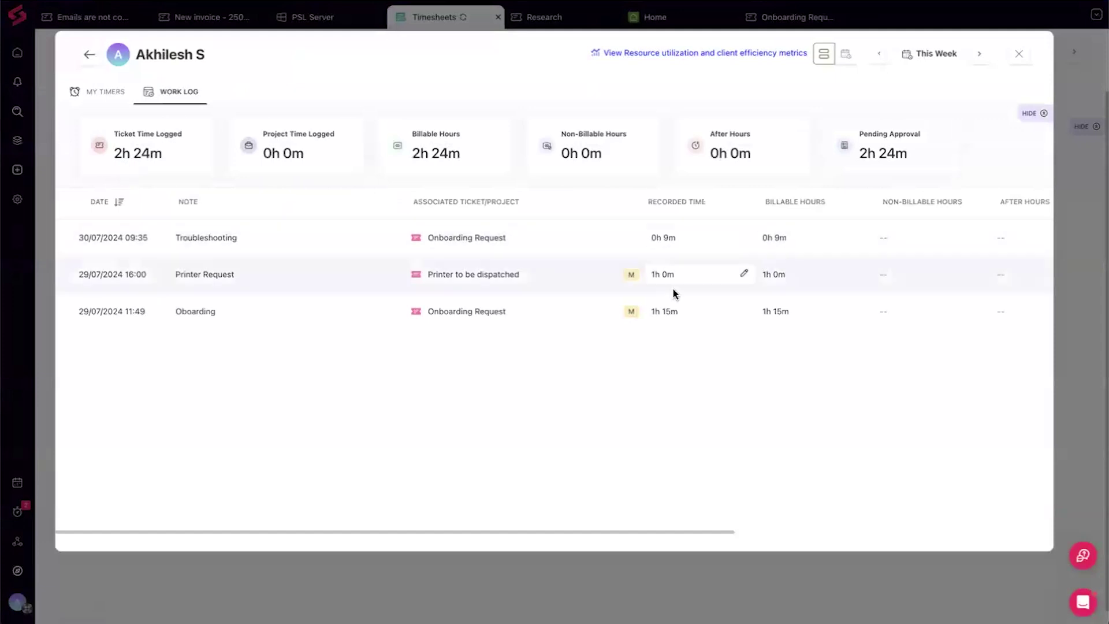
{"action": "scroll", "coordinate": [651, 265], "scroll_direction": "right", "scroll_amount": 5}
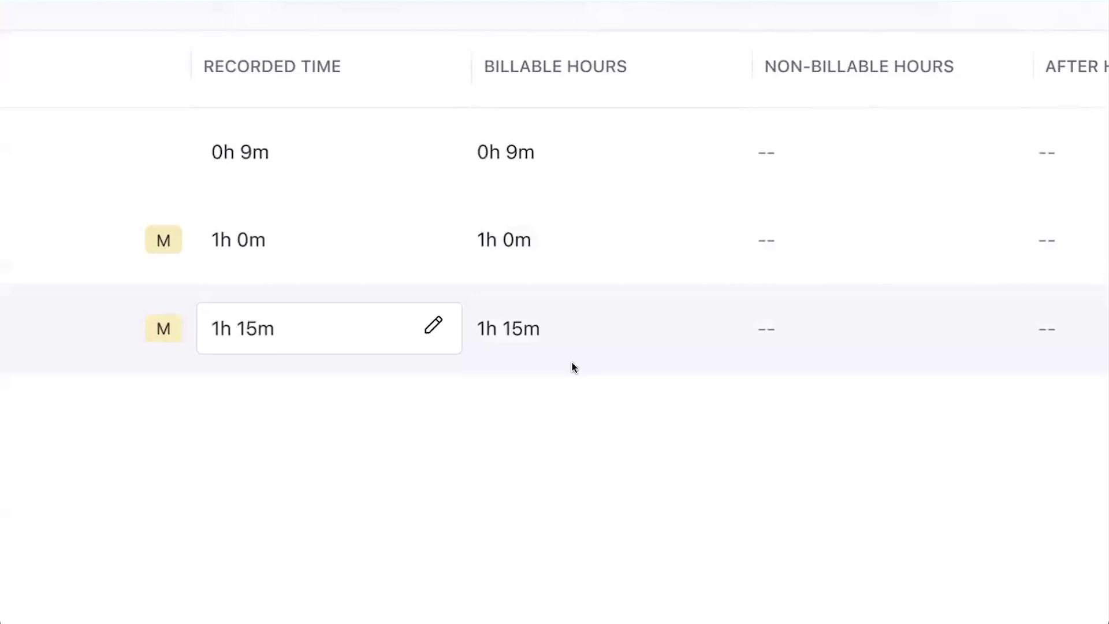
{"action": "scroll", "coordinate": [572, 362], "scroll_direction": "left", "scroll_amount": 5}
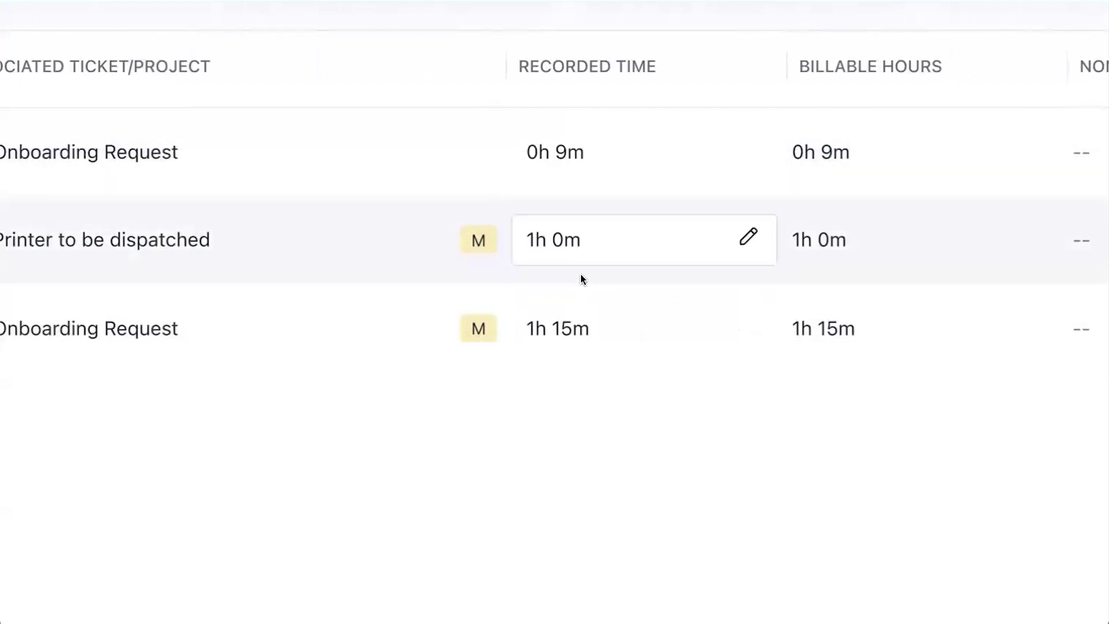
{"action": "scroll", "coordinate": [468, 305], "scroll_direction": "left", "scroll_amount": 10}
{"action": "scroll", "coordinate": [468, 306], "scroll_direction": "right", "scroll_amount": 8}
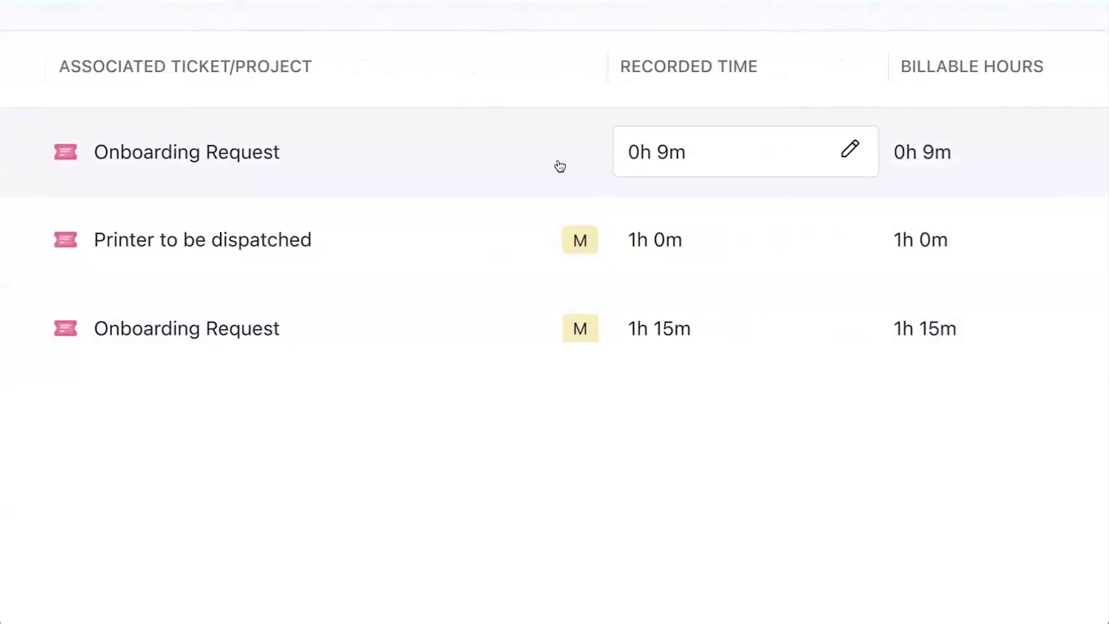
{"action": "mouse_move", "coordinate": [578, 241]}
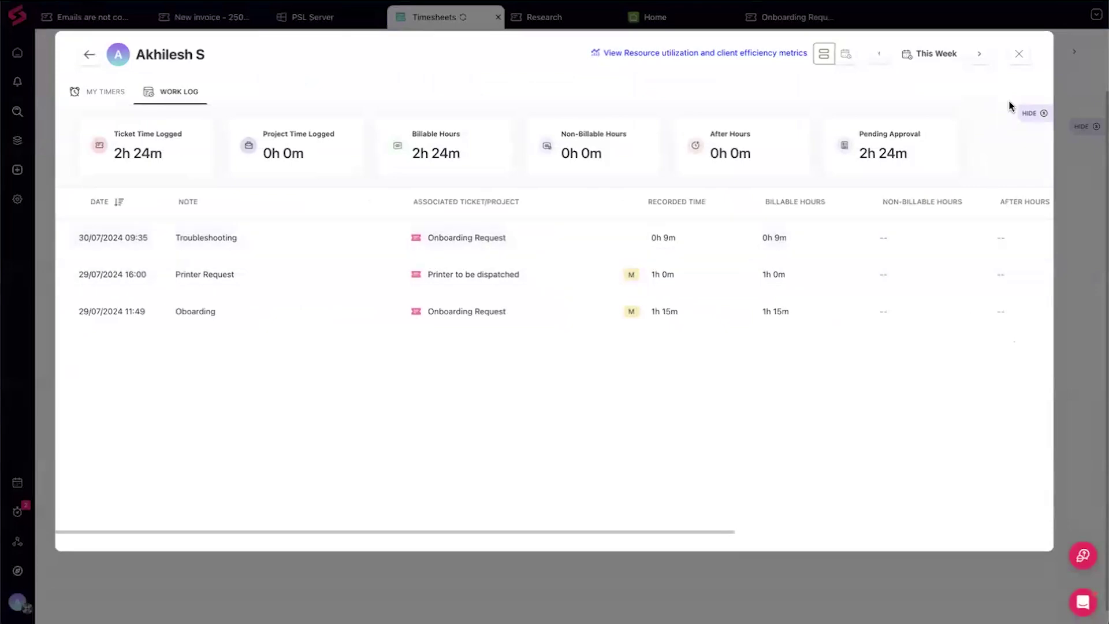
Close the technician's worklogs and compare the team's work log grouped by technician, technician group and client
{"action": "left_click", "coordinate": [1017, 54]}
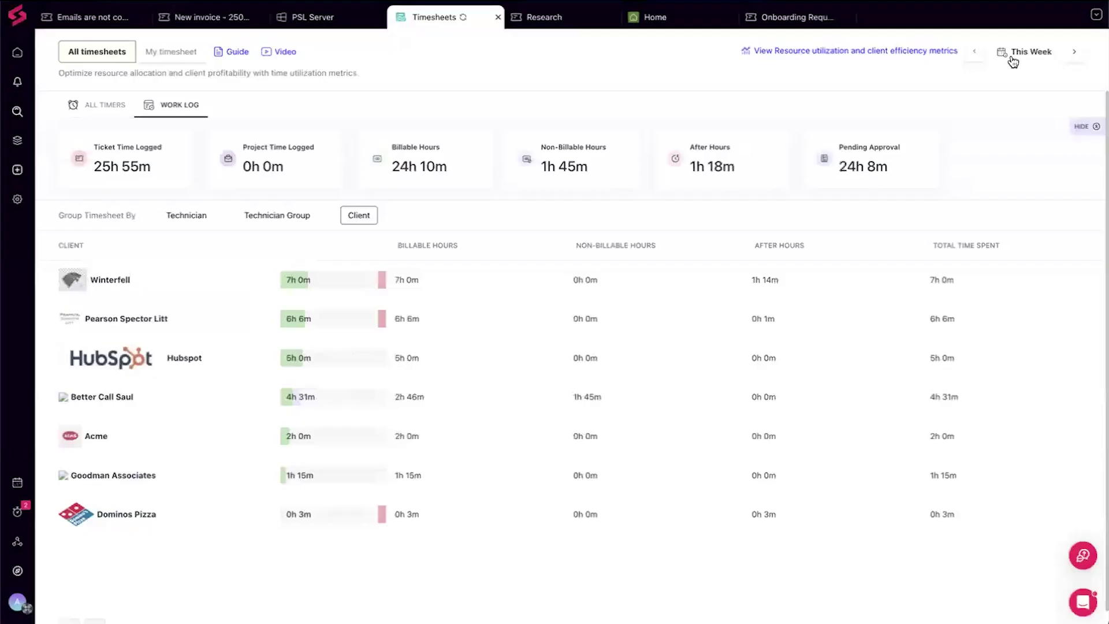
{"action": "left_click", "coordinate": [178, 218]}
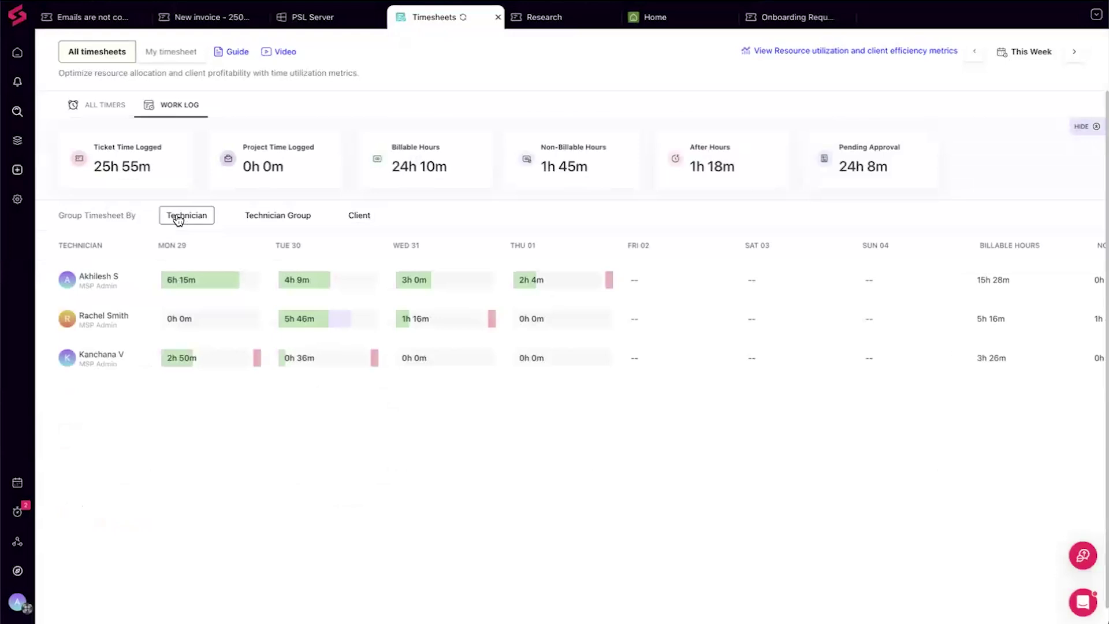
{"action": "left_click", "coordinate": [304, 216]}
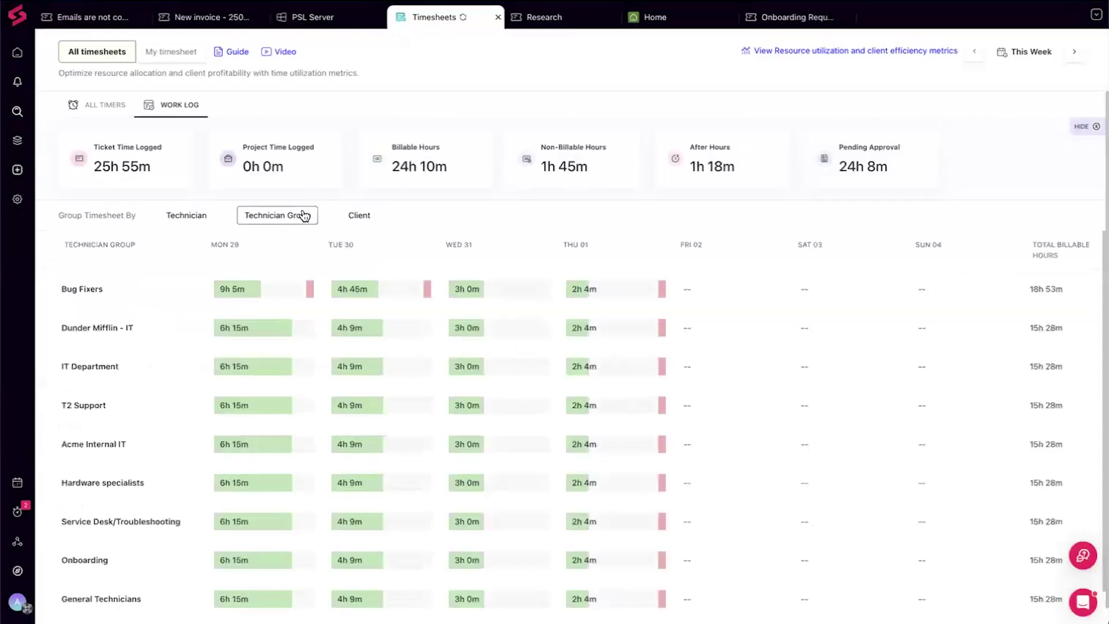
{"action": "left_click", "coordinate": [209, 214]}
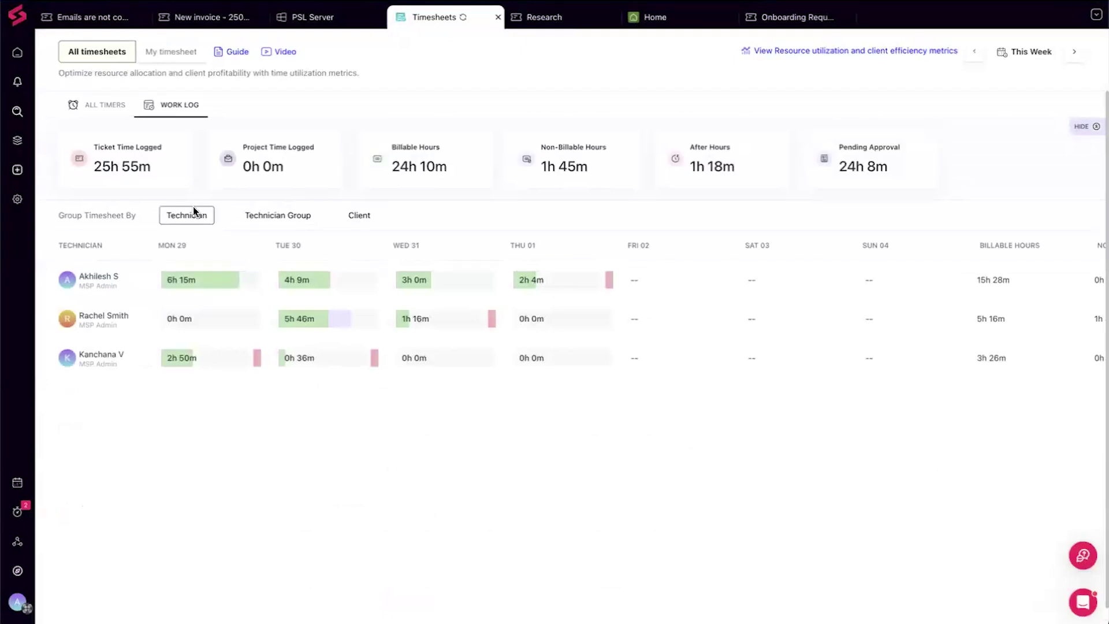
{"action": "left_click", "coordinate": [364, 219]}
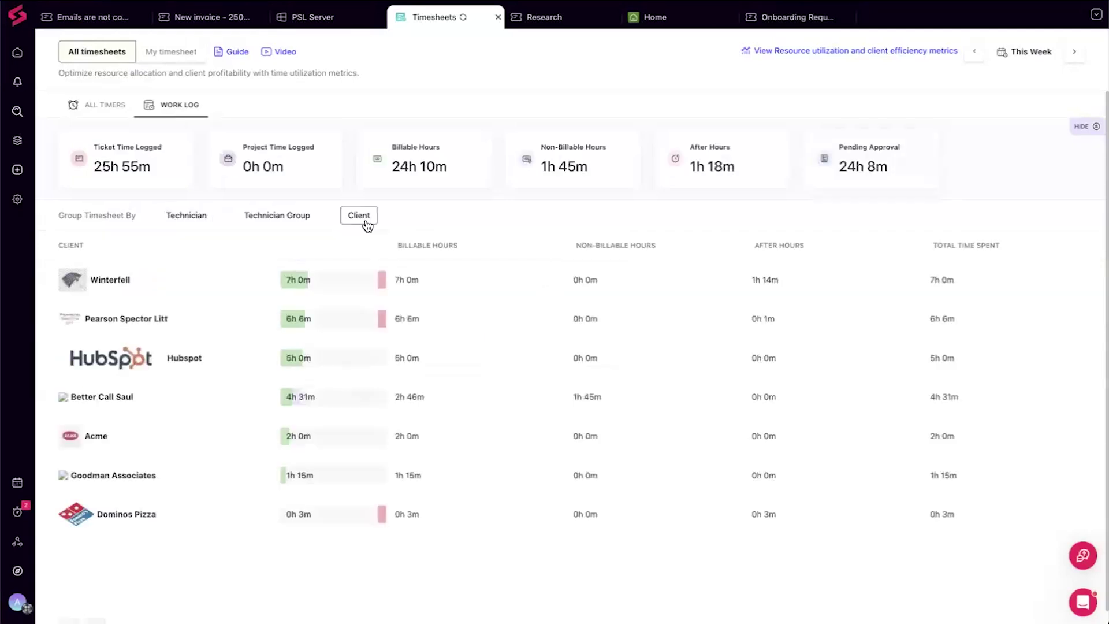
{"action": "left_click", "coordinate": [186, 215]}
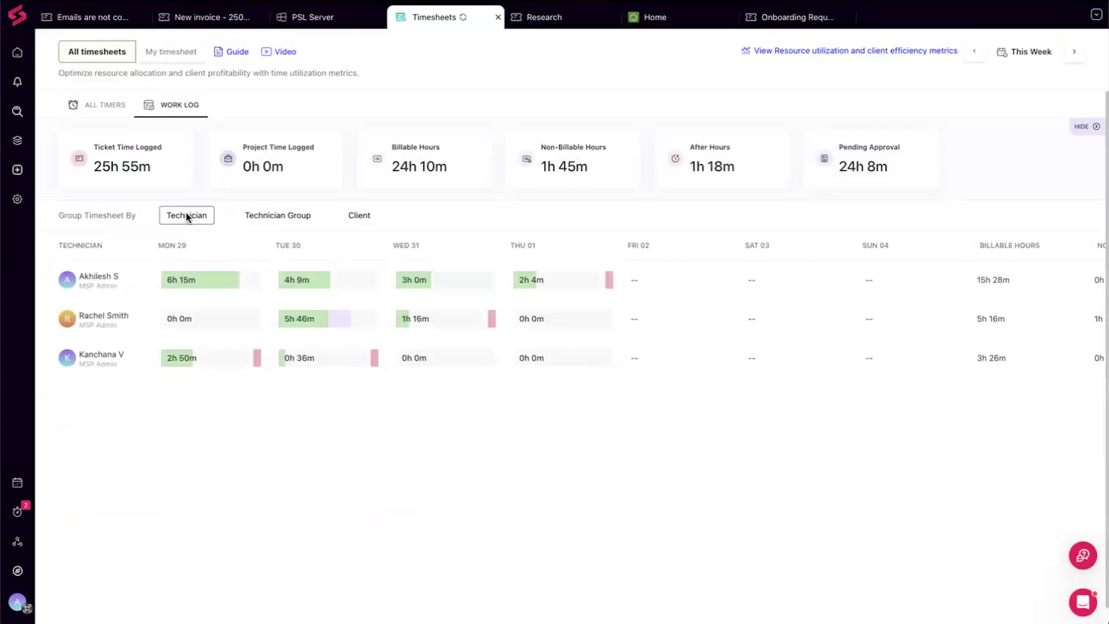
Review the timers and the work log of the personal timesheet
{"action": "left_click", "coordinate": [171, 55]}
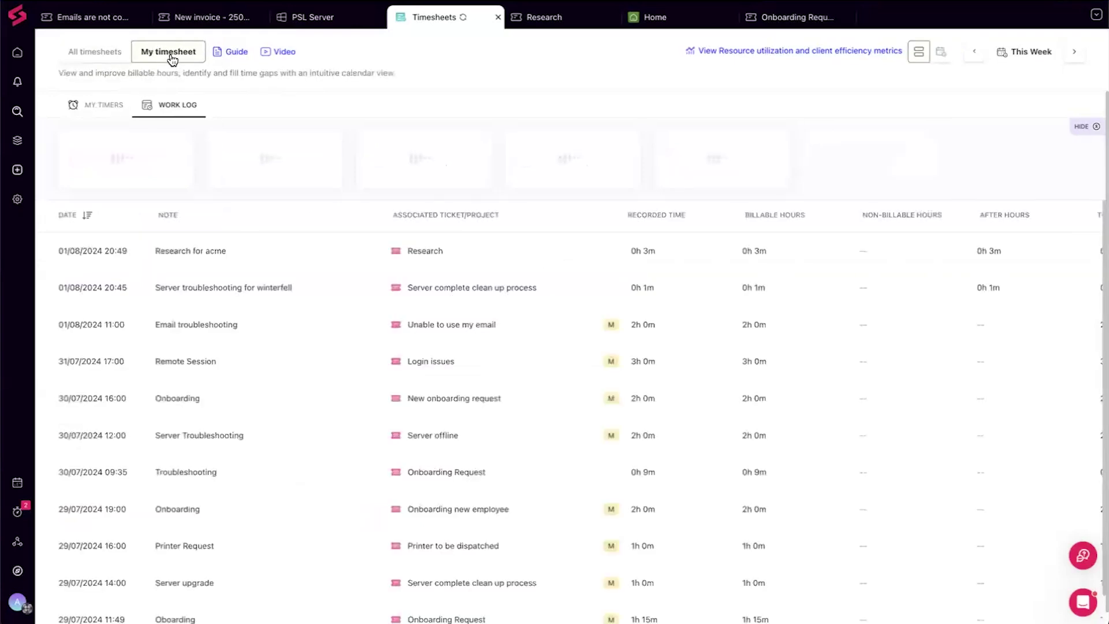
{"action": "left_click", "coordinate": [119, 105]}
{"action": "left_click", "coordinate": [192, 106]}
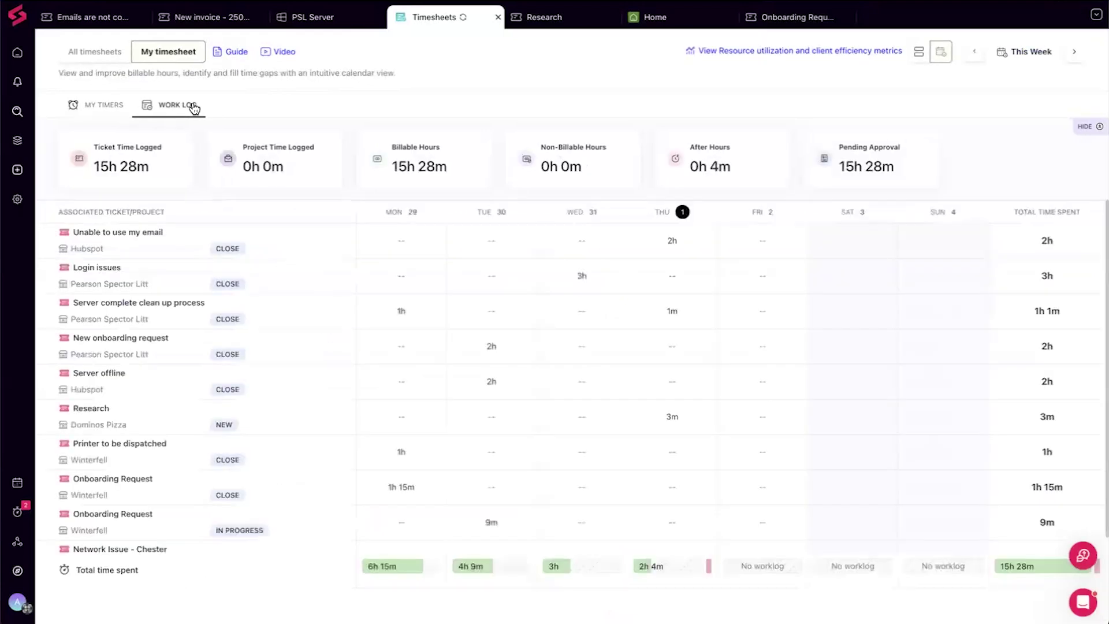
Return to the timesheets of all technicians and review their timers and this week's work log
{"action": "left_click", "coordinate": [87, 57]}
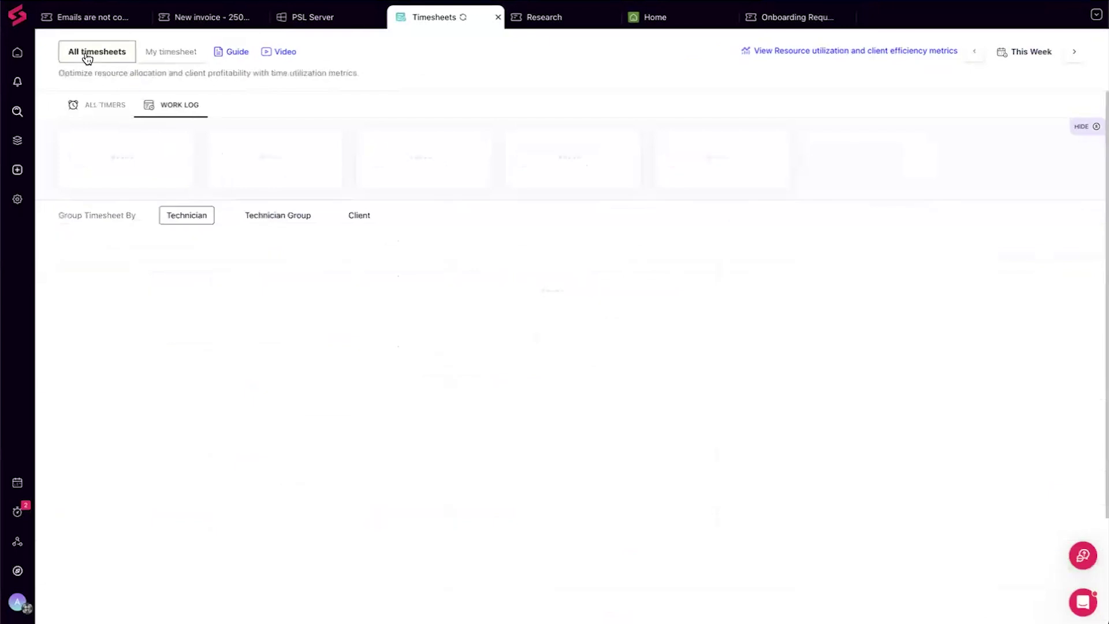
{"action": "left_click", "coordinate": [111, 110]}
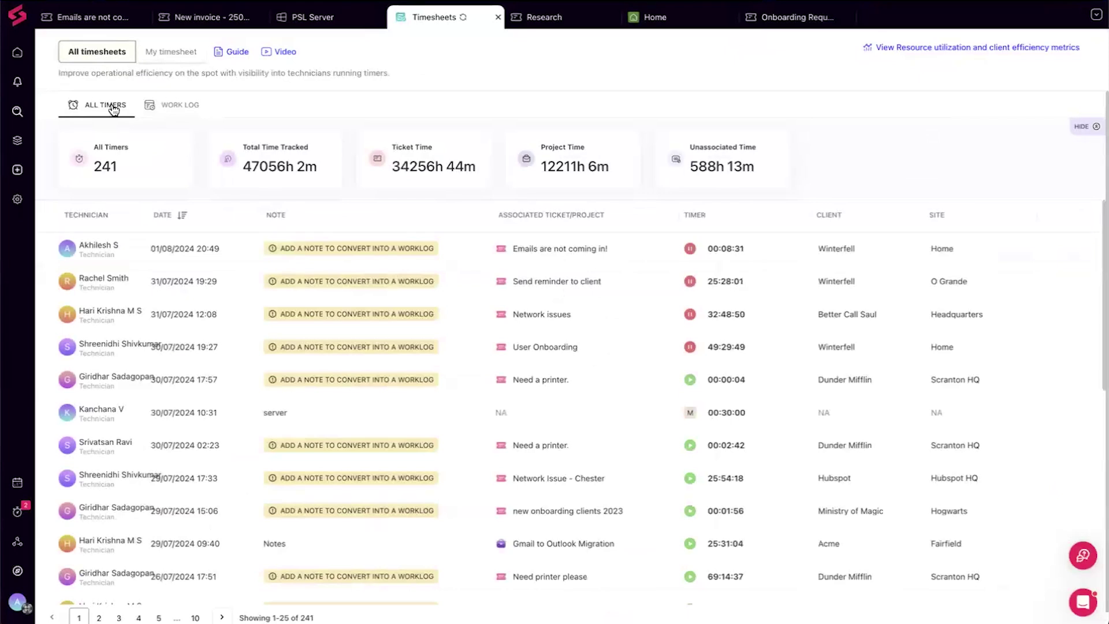
{"action": "left_click", "coordinate": [171, 106]}
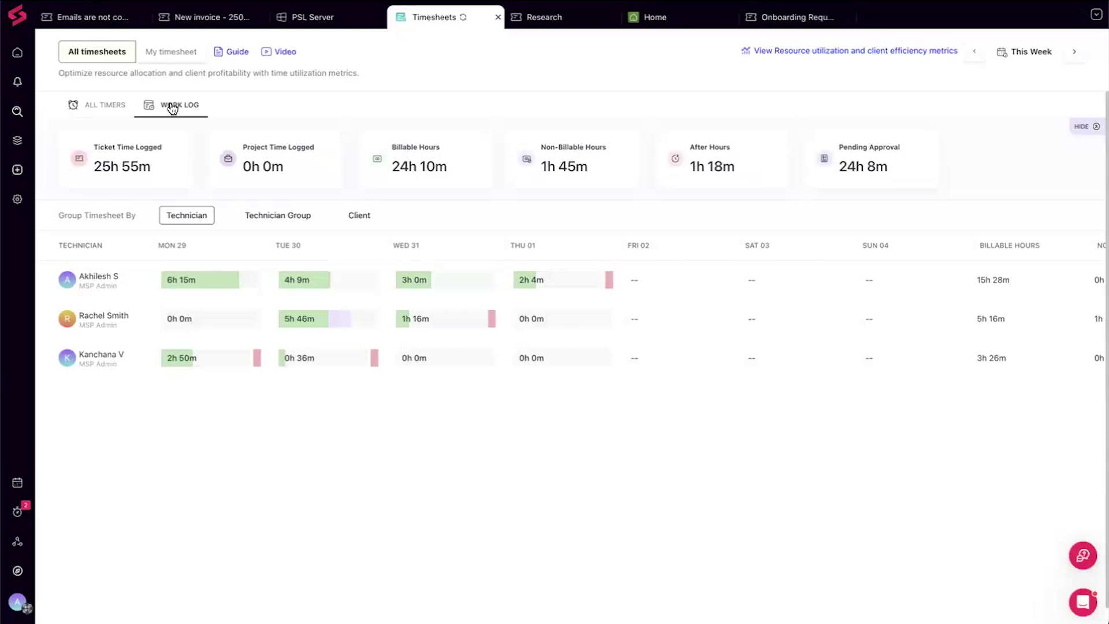
Open the resource utilization and client efficiency metrics and set the reporting period to the last six months
{"action": "left_click", "coordinate": [825, 52]}
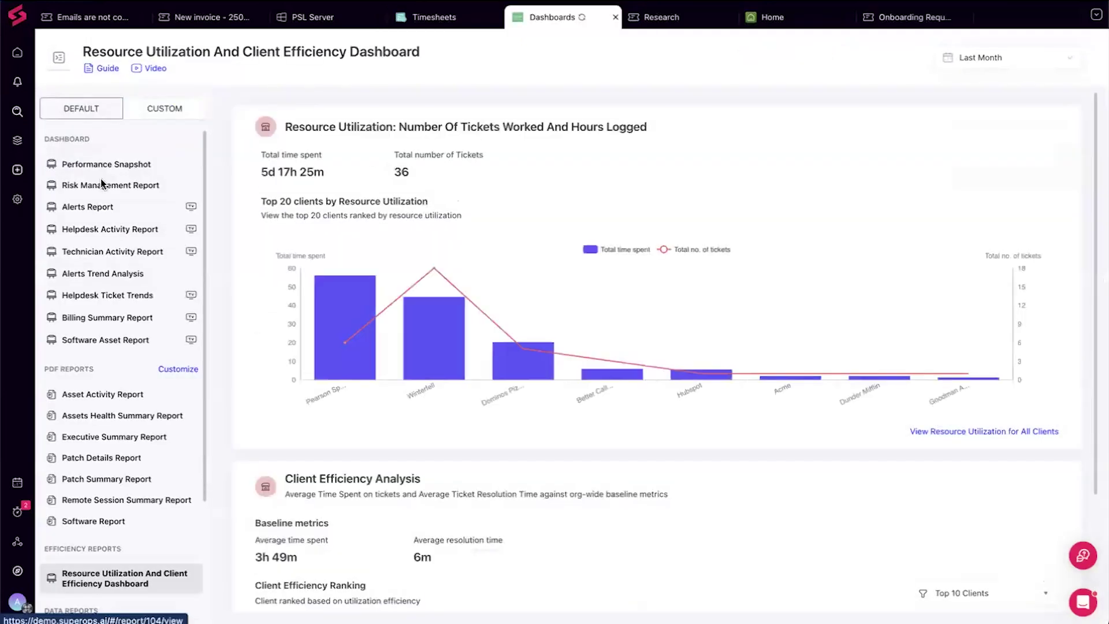
{"action": "left_click", "coordinate": [964, 58]}
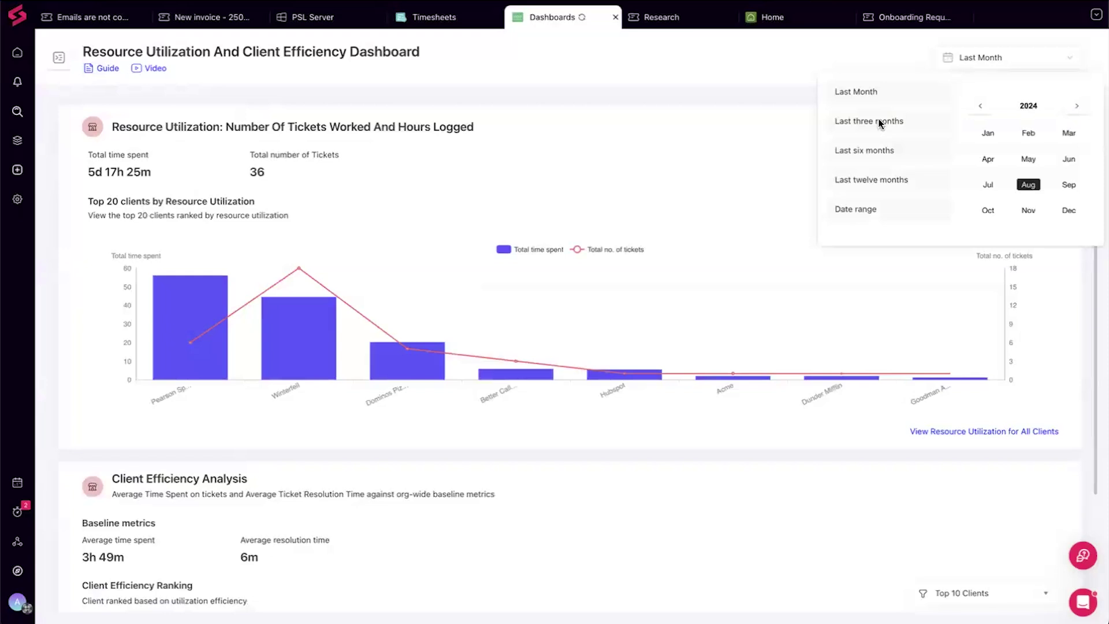
{"action": "left_click", "coordinate": [867, 153]}
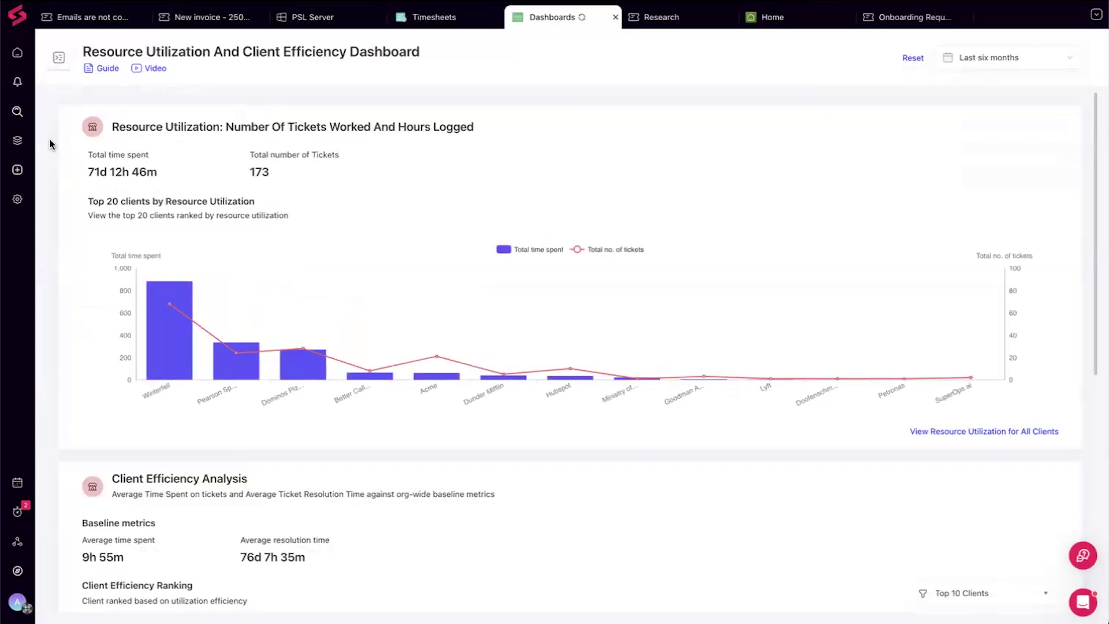
Inspect the Winterfell and Dominos Pizza figures in the utilization chart and review the breakdown of all clients
{"action": "mouse_move", "coordinate": [173, 353]}
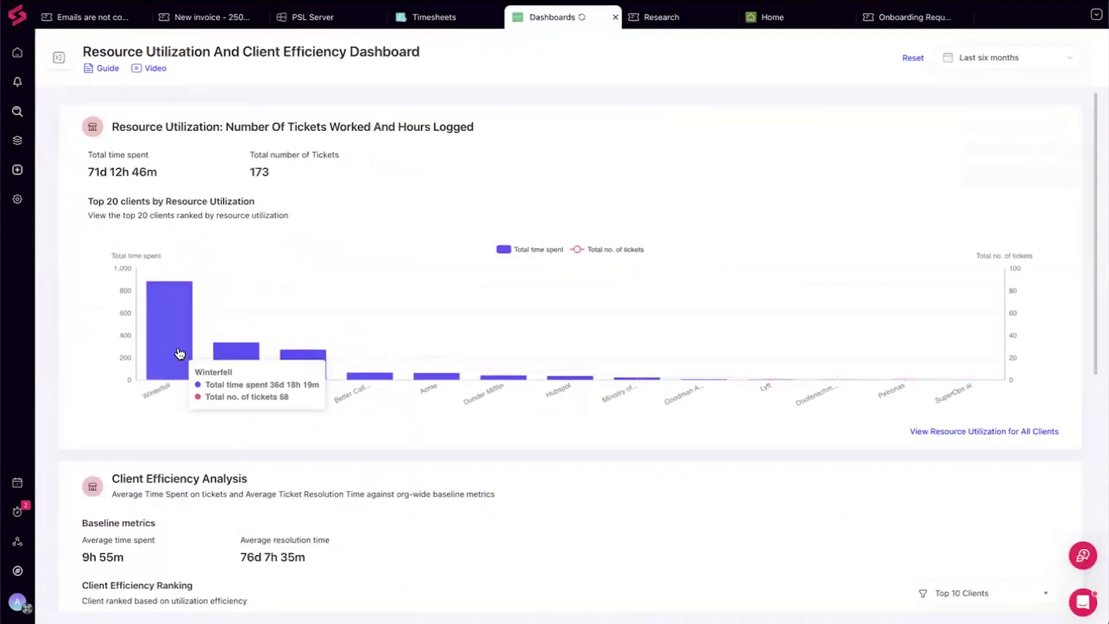
{"action": "mouse_move", "coordinate": [290, 367]}
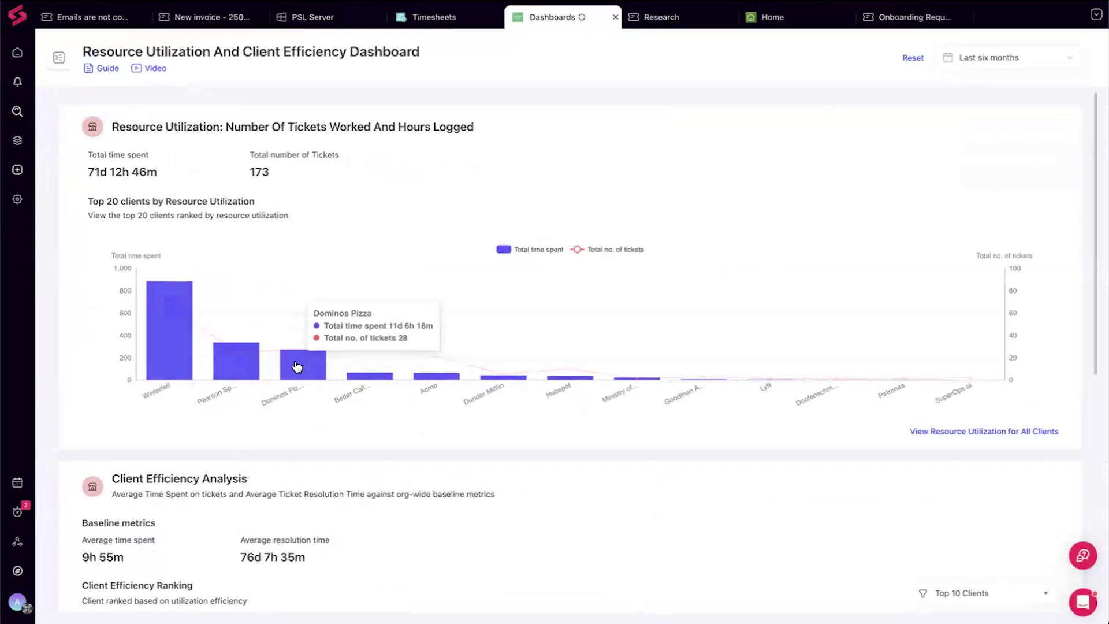
{"action": "left_click", "coordinate": [995, 435]}
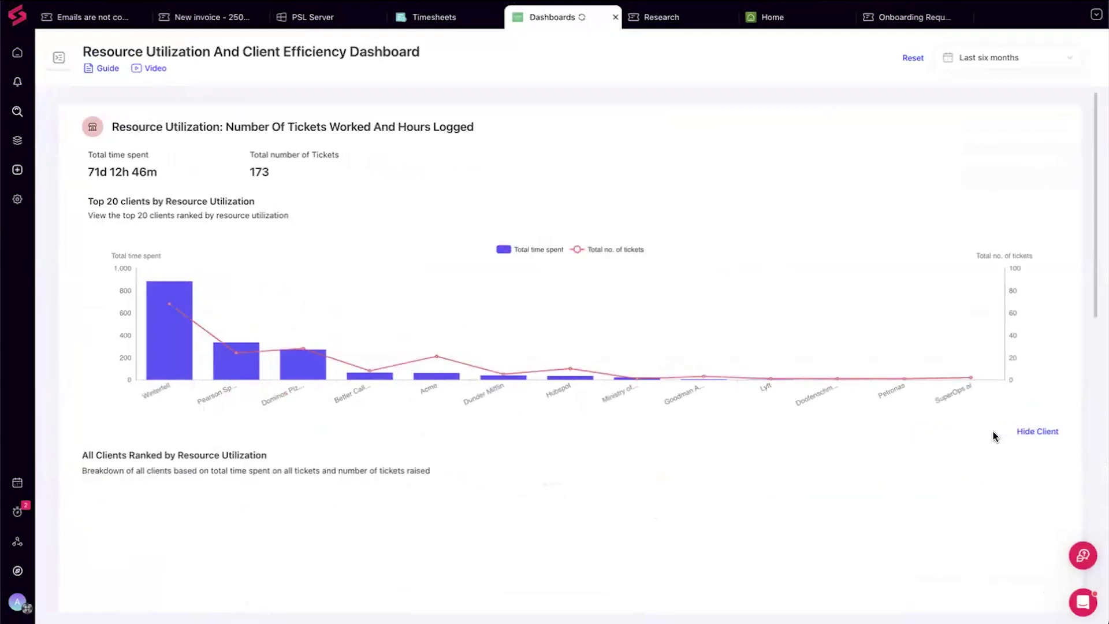
{"action": "scroll", "coordinate": [642, 464], "scroll_direction": "down", "scroll_amount": 6}
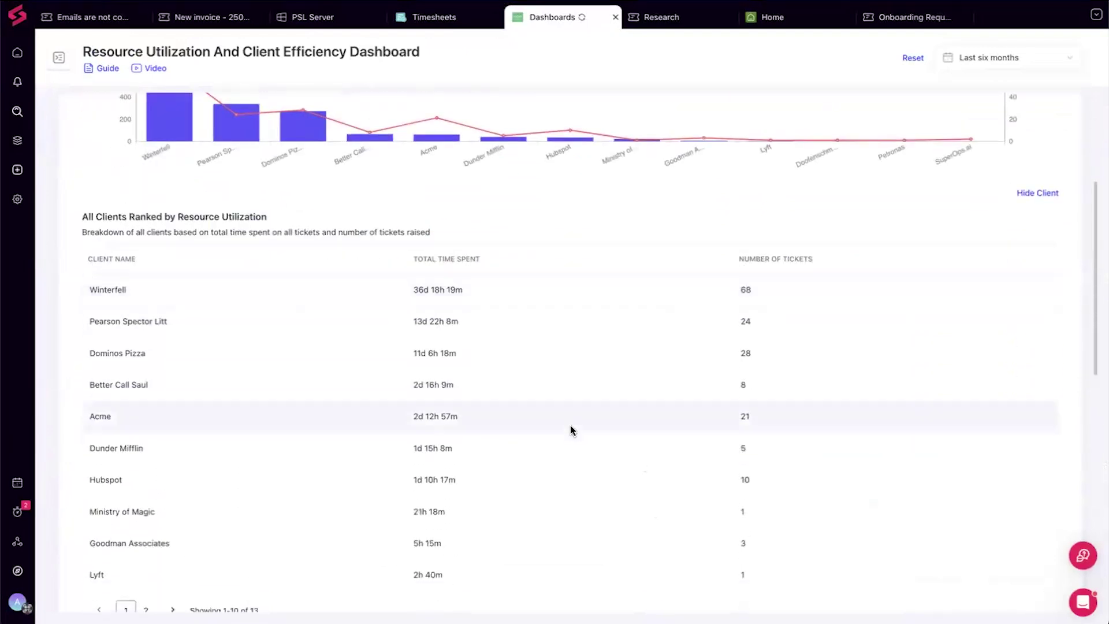
{"action": "scroll", "coordinate": [570, 431], "scroll_direction": "up", "scroll_amount": 3}
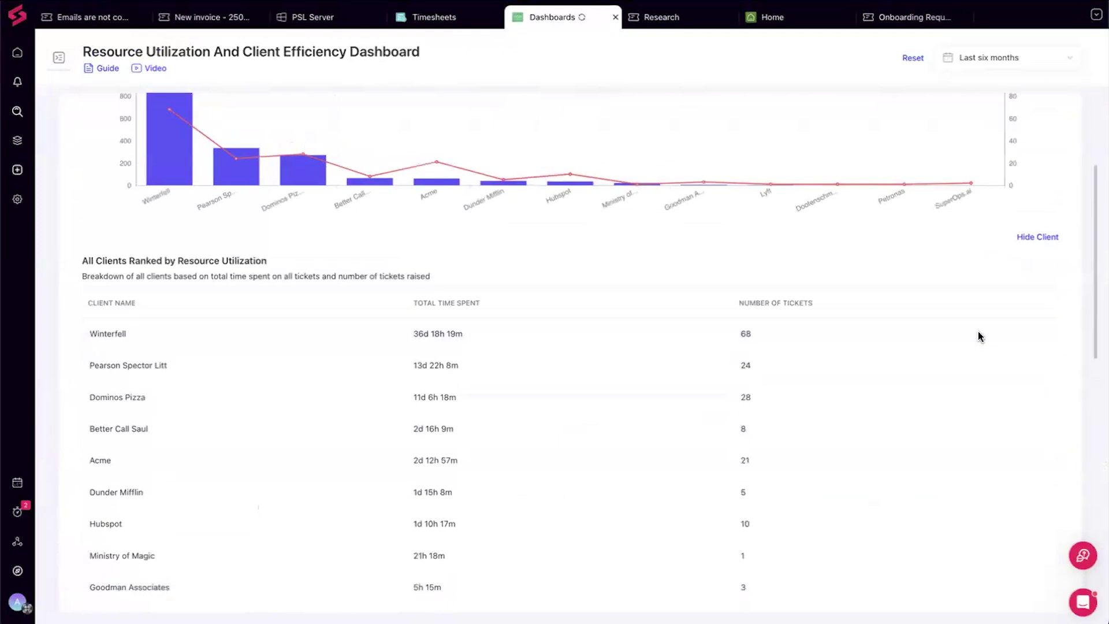
{"action": "left_click", "coordinate": [1043, 238]}
{"action": "scroll", "coordinate": [664, 283], "scroll_direction": "up", "scroll_amount": 3}
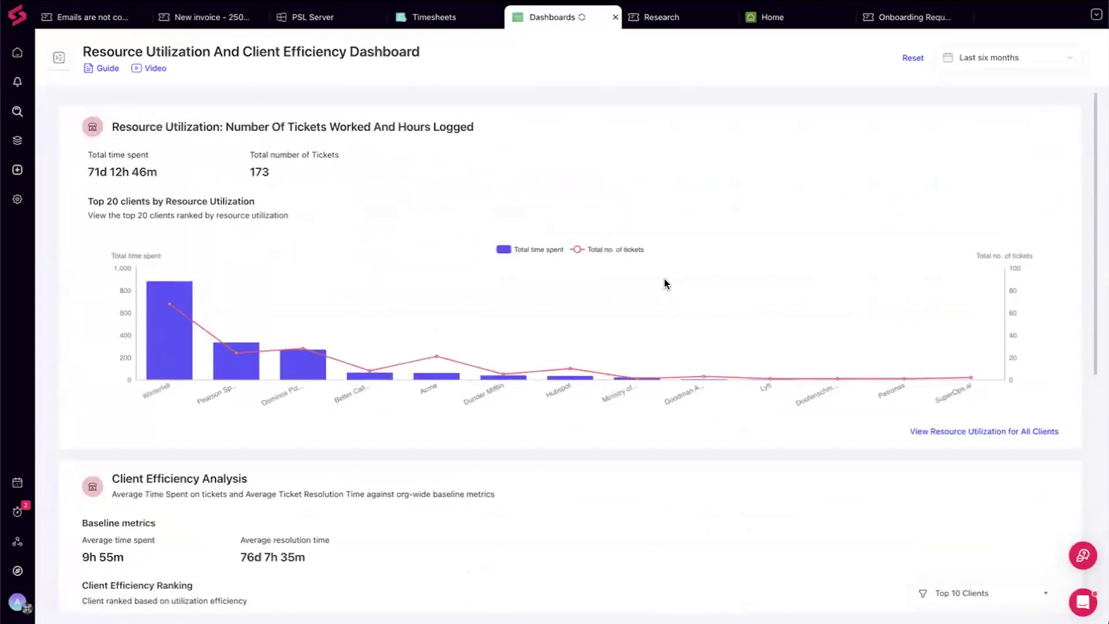
Filter the Client Efficiency Ranking to the Bottom 10 Clients
{"action": "scroll", "coordinate": [386, 375], "scroll_direction": "down", "scroll_amount": 4}
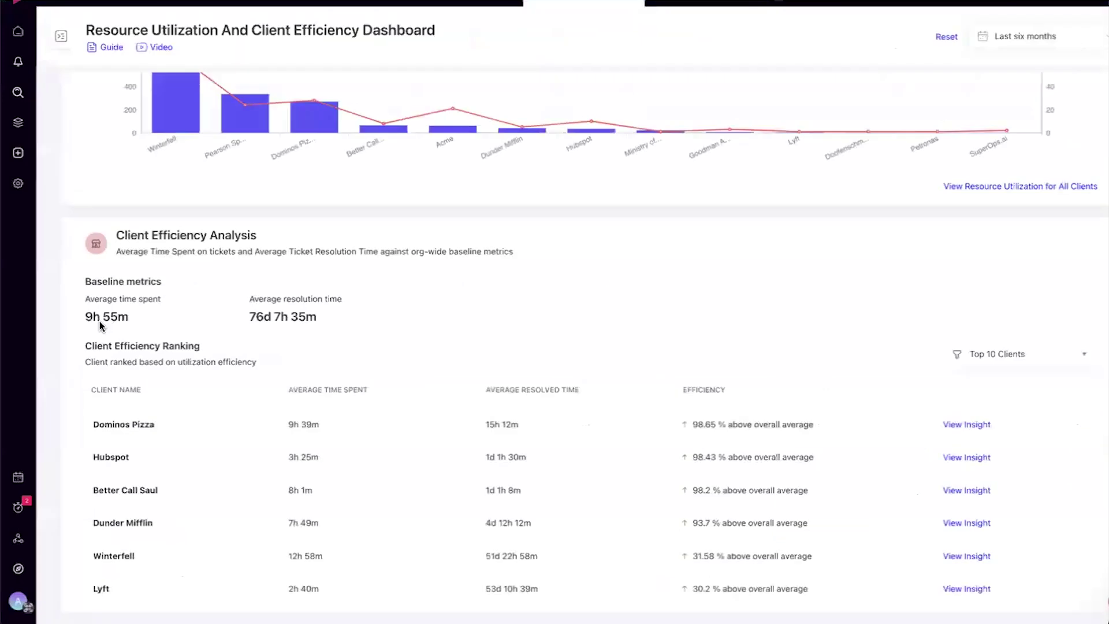
{"action": "scroll", "coordinate": [291, 349], "scroll_direction": "down", "scroll_amount": 3}
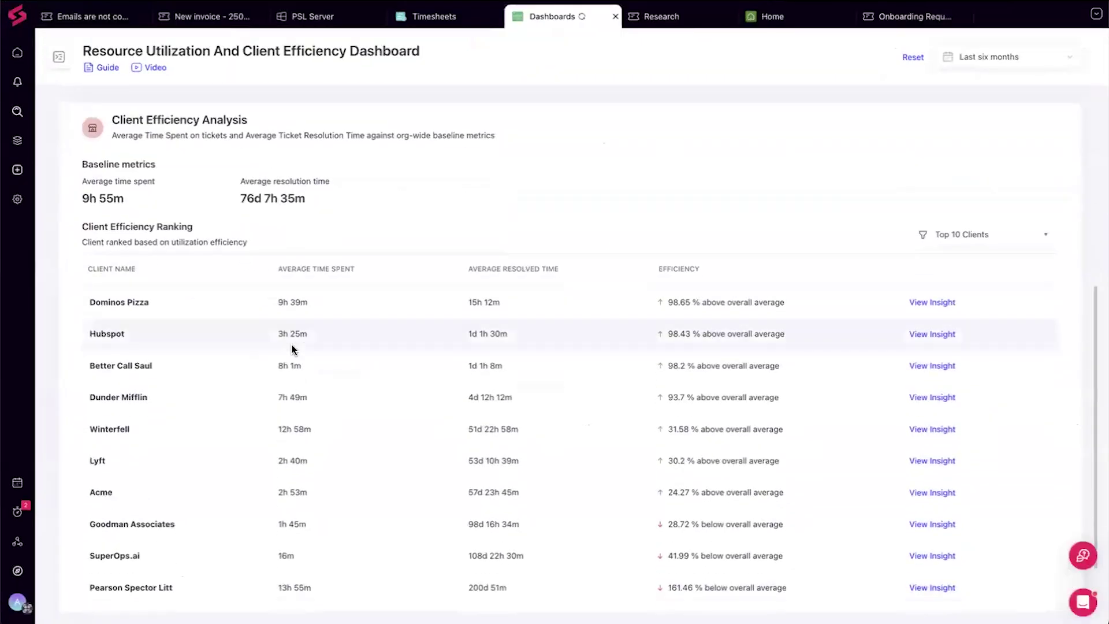
{"action": "scroll", "coordinate": [291, 349], "scroll_direction": "down", "scroll_amount": 2}
{"action": "scroll", "coordinate": [975, 276], "scroll_direction": "up", "scroll_amount": 1}
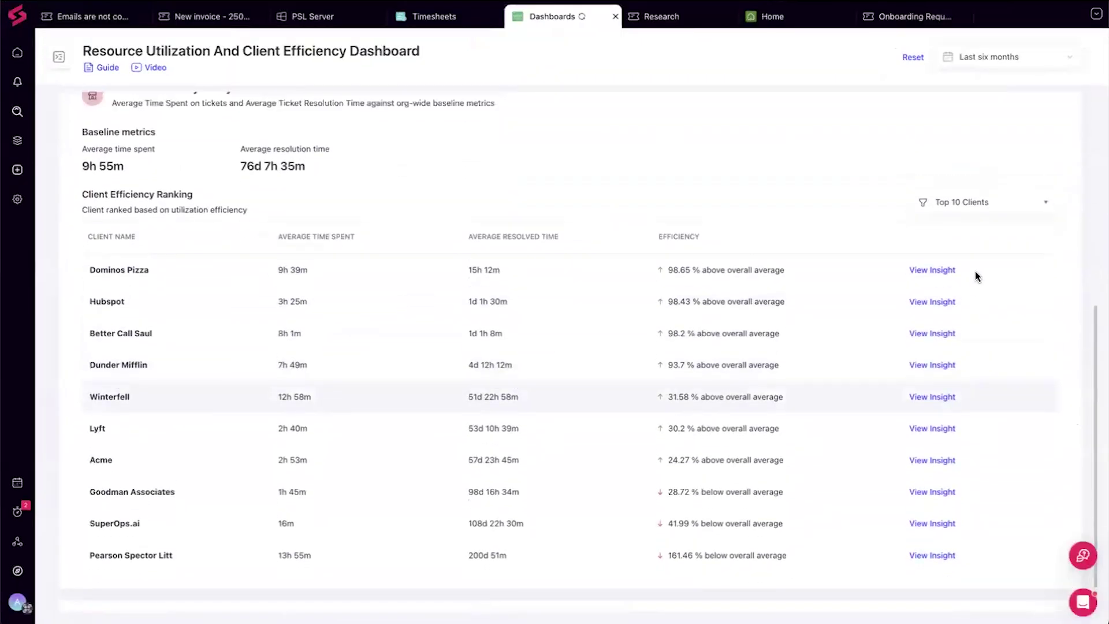
{"action": "scroll", "coordinate": [975, 277], "scroll_direction": "up", "scroll_amount": 2}
{"action": "left_click", "coordinate": [978, 258]}
{"action": "left_click", "coordinate": [965, 333]}
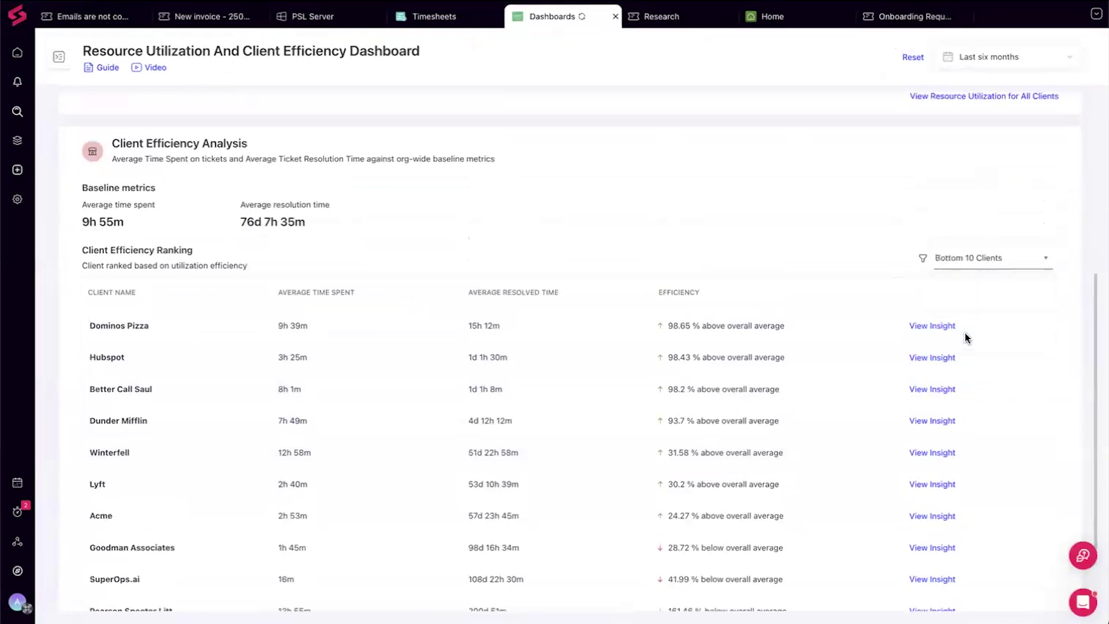
{"action": "left_click", "coordinate": [976, 267]}
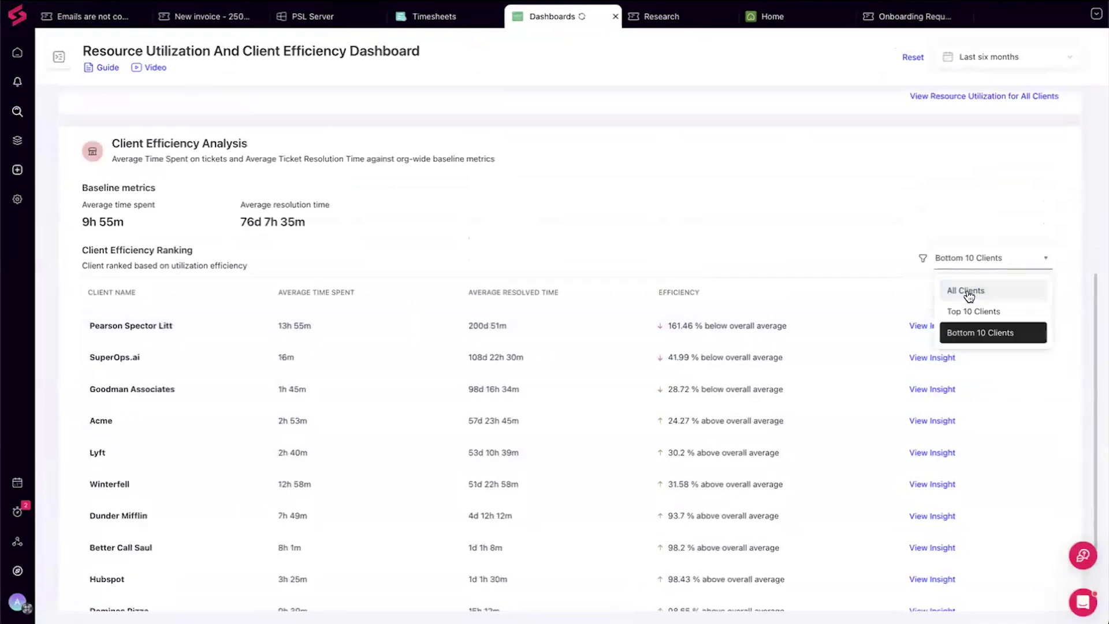
{"action": "left_click", "coordinate": [965, 340]}
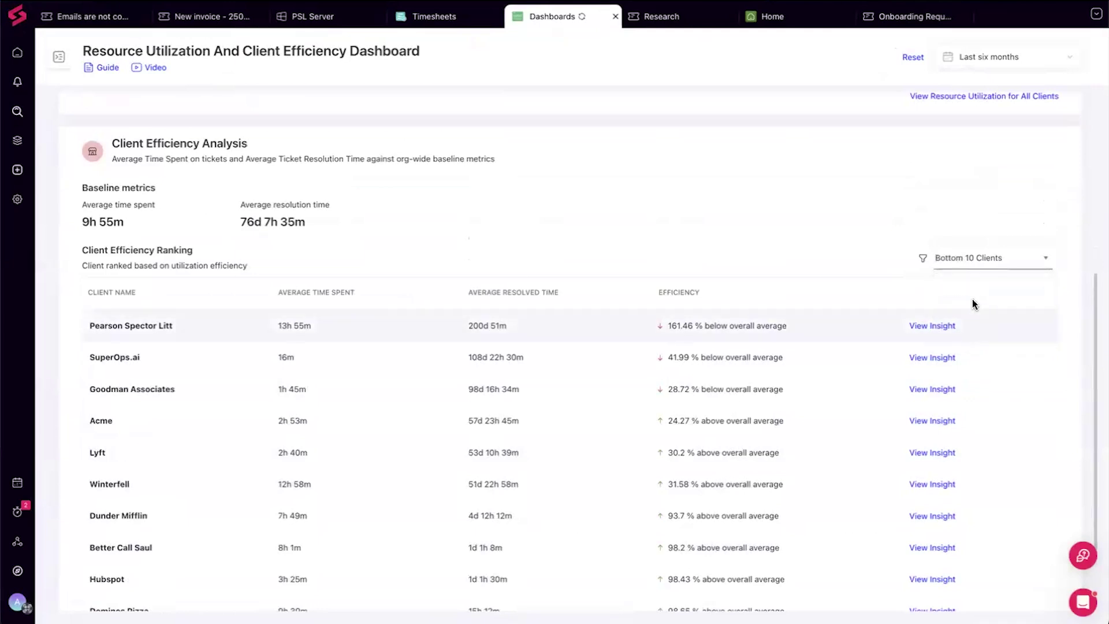
Show the efficiency insight for Pearson Spector Litt and review the tickets in its Onboarding category
{"action": "scroll", "coordinate": [972, 304], "scroll_direction": "down", "scroll_amount": 1}
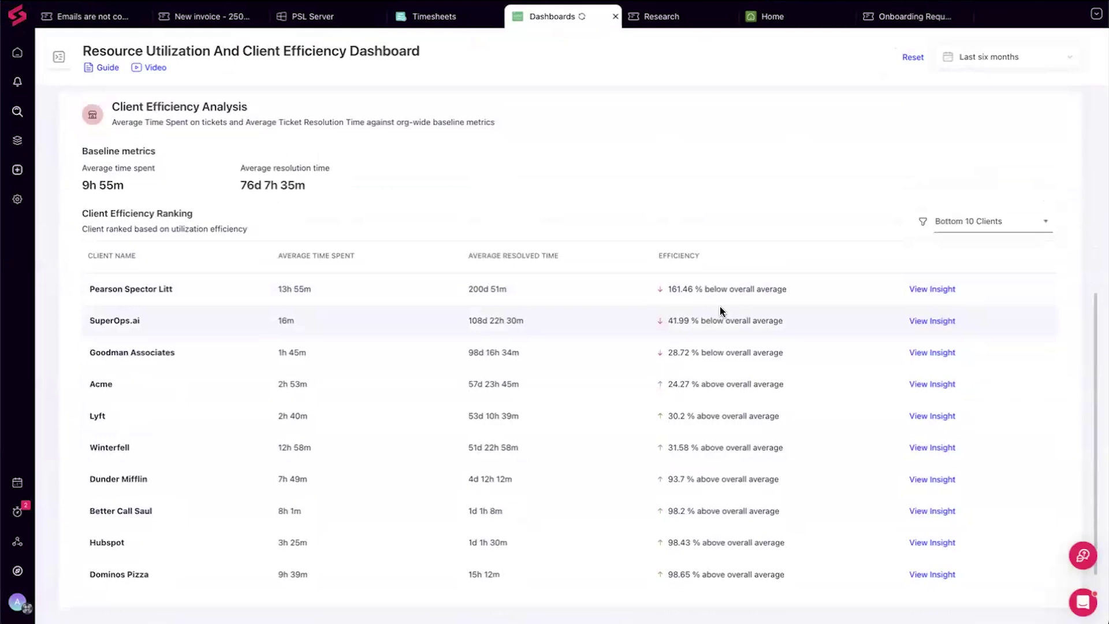
{"action": "left_click", "coordinate": [921, 283]}
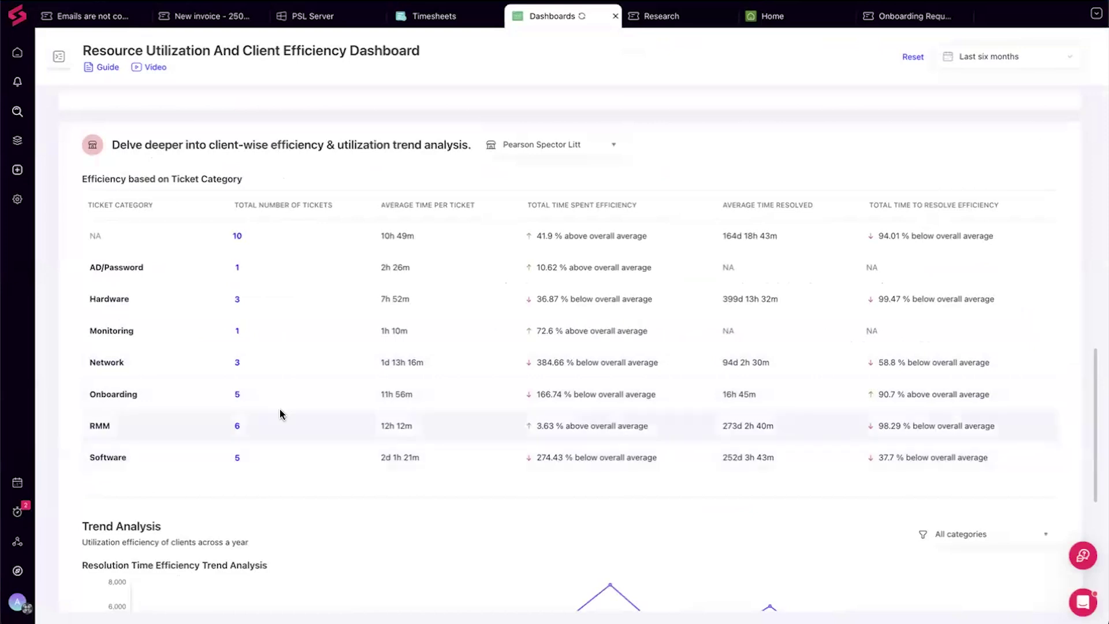
{"action": "left_click", "coordinate": [237, 395]}
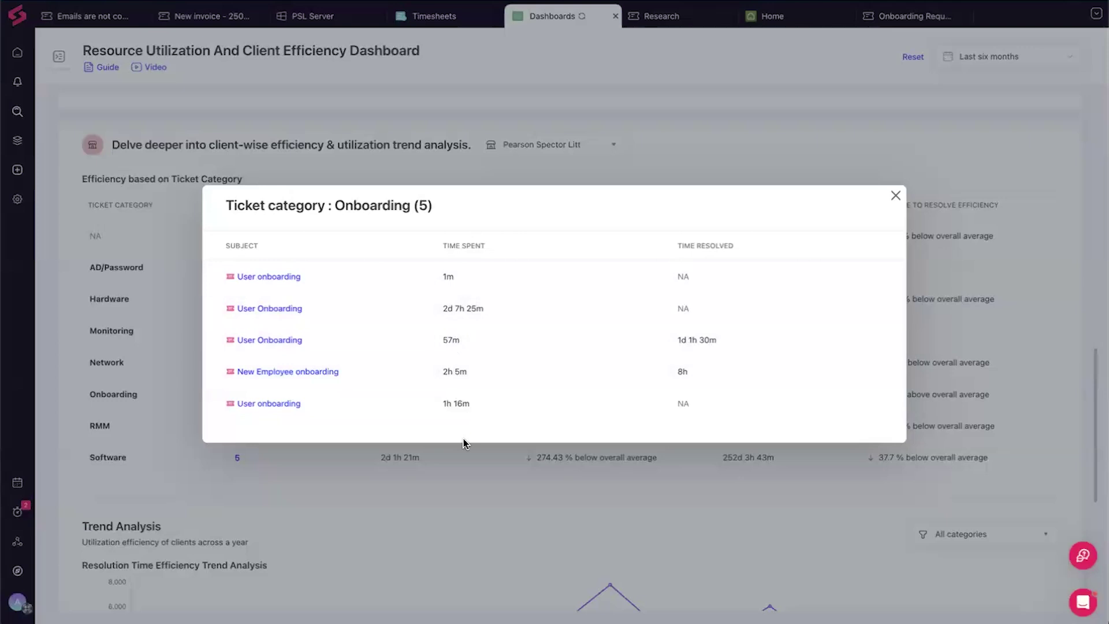
{"action": "left_click", "coordinate": [895, 198]}
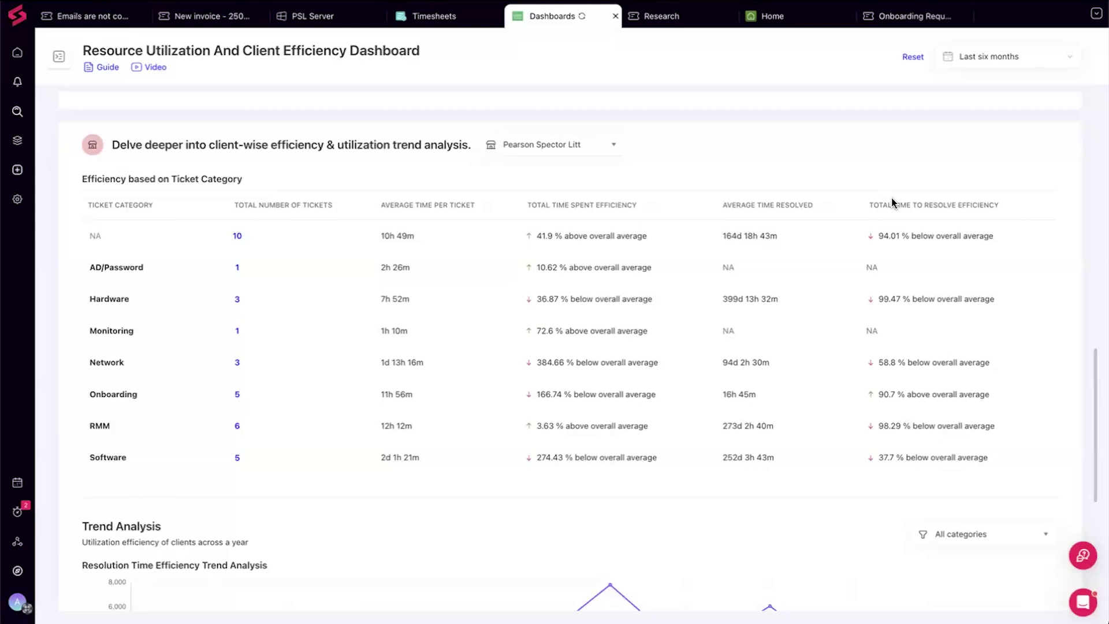
Look over the dashboard from overall resource utilization down to Pearson Spector Litt's ticket categories and trend analysis
{"action": "scroll", "coordinate": [892, 198], "scroll_direction": "up", "scroll_amount": 10}
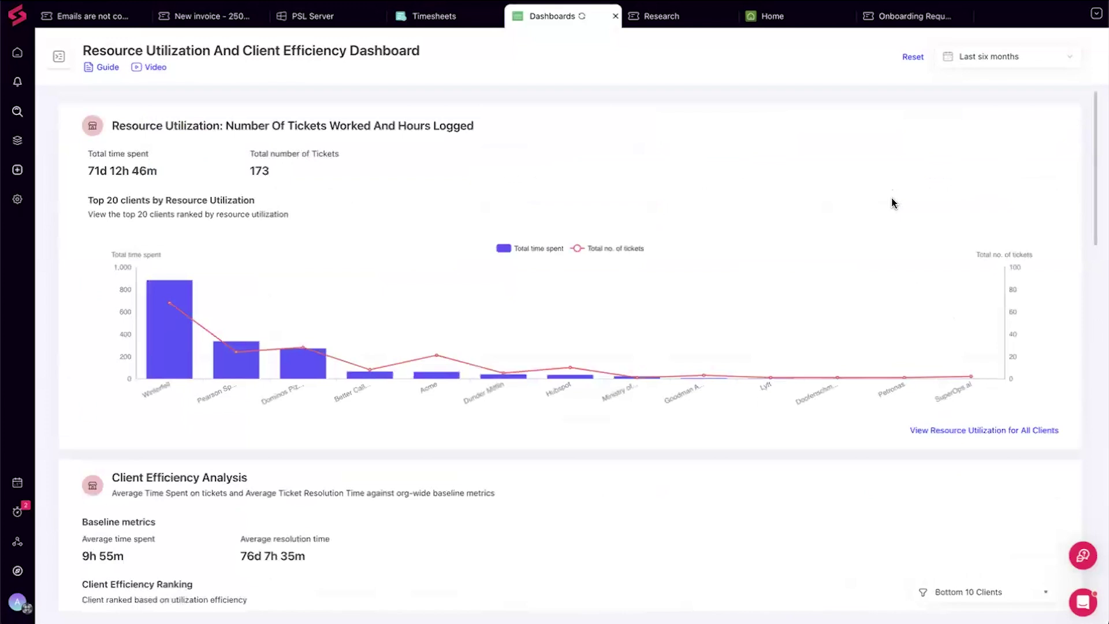
{"action": "scroll", "coordinate": [892, 202], "scroll_direction": "down", "scroll_amount": 10}
{"action": "scroll", "coordinate": [892, 202], "scroll_direction": "up", "scroll_amount": 5}
{"action": "scroll", "coordinate": [892, 202], "scroll_direction": "down", "scroll_amount": 2}
{"action": "scroll", "coordinate": [892, 203], "scroll_direction": "down", "scroll_amount": 10}
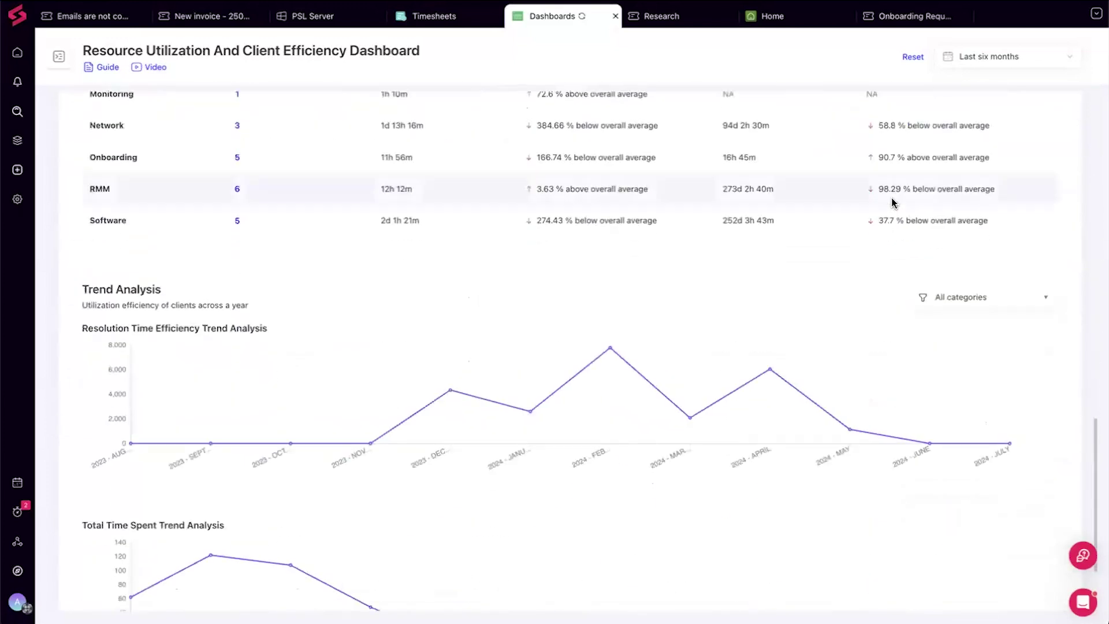
{"action": "scroll", "coordinate": [397, 154], "scroll_direction": "up", "scroll_amount": 2}
{"action": "scroll", "coordinate": [397, 154], "scroll_direction": "up", "scroll_amount": 3}
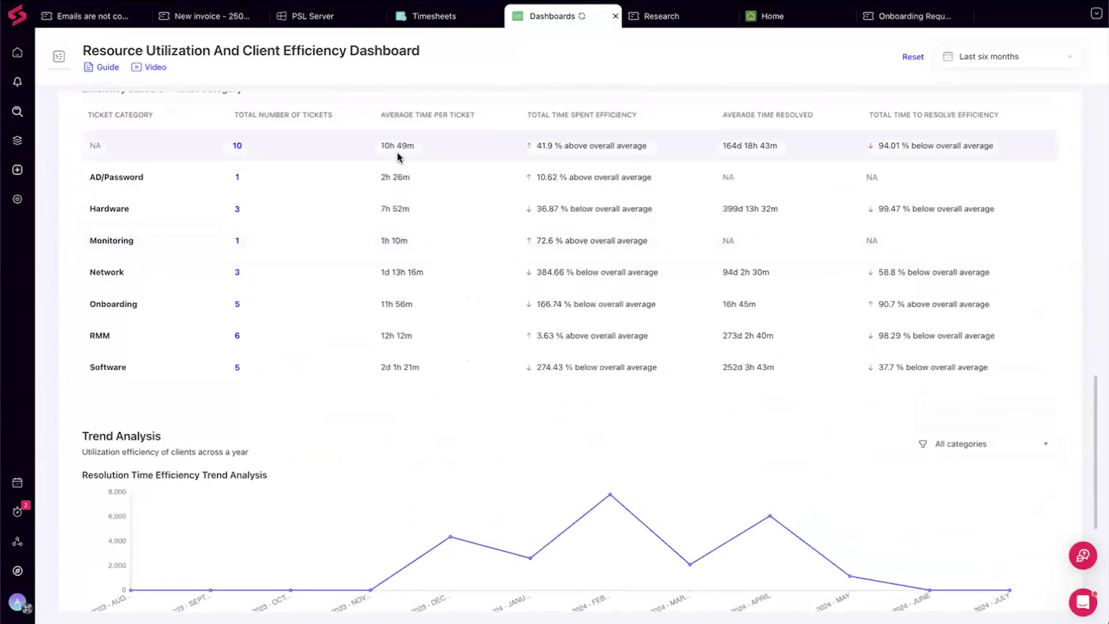
Compare the times of Pearson Spector Litt's Onboarding tickets with the baseline metrics of the Client Efficiency Analysis
{"action": "left_click", "coordinate": [237, 304]}
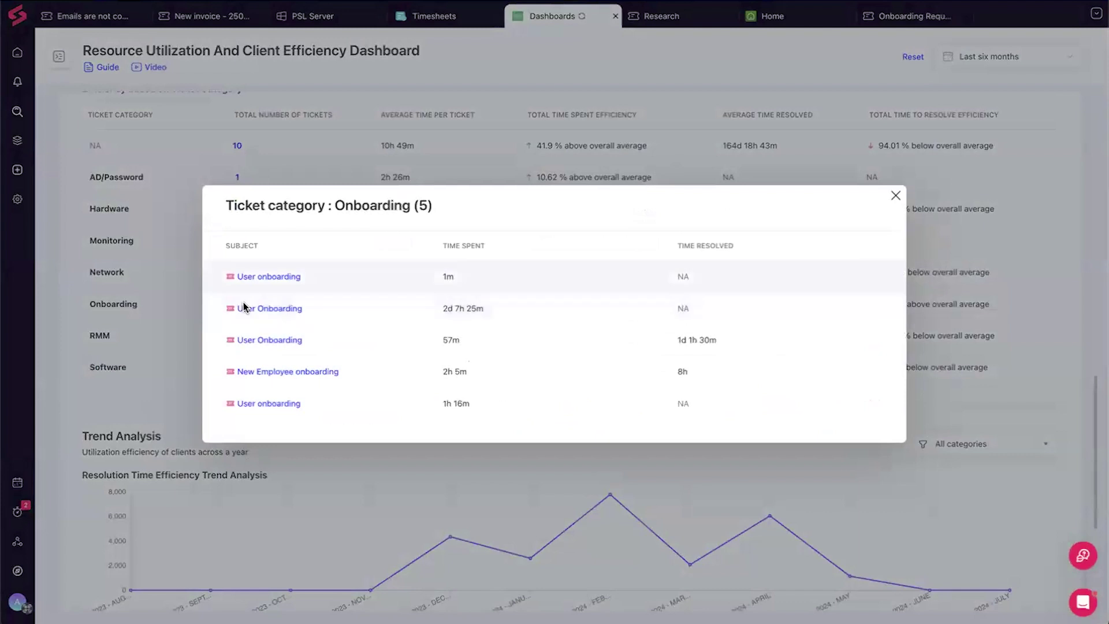
{"action": "left_click", "coordinate": [895, 196]}
{"action": "scroll", "coordinate": [162, 293], "scroll_direction": "up", "scroll_amount": 10}
{"action": "scroll", "coordinate": [161, 293], "scroll_direction": "down", "scroll_amount": 3}
{"action": "scroll", "coordinate": [162, 293], "scroll_direction": "up", "scroll_amount": 4}
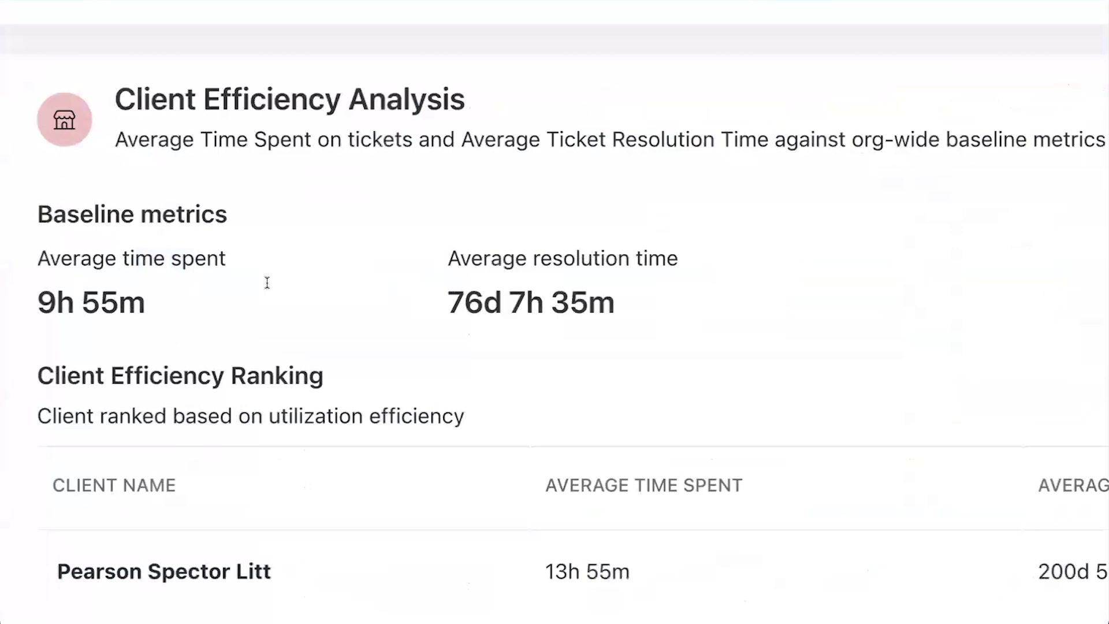
Look over the dashboard's trend analysis charts, baseline metrics, resource utilization by client and Client Efficiency Ranking
{"action": "scroll", "coordinate": [267, 283], "scroll_direction": "down", "scroll_amount": 15}
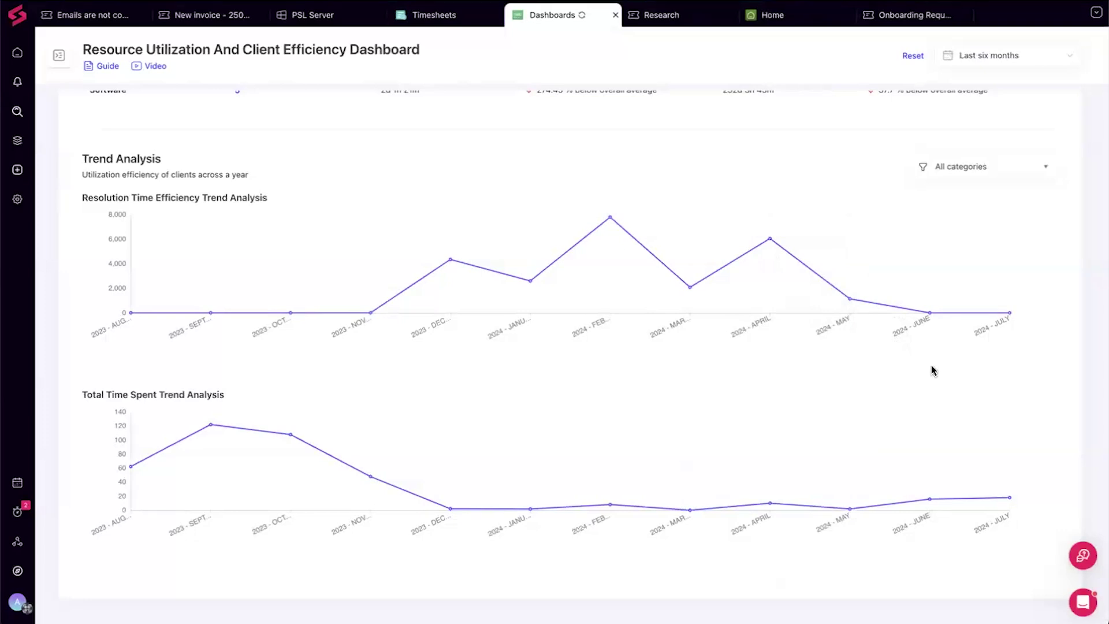
{"action": "scroll", "coordinate": [931, 369], "scroll_direction": "up", "scroll_amount": 15}
{"action": "scroll", "coordinate": [227, 441], "scroll_direction": "up", "scroll_amount": 1}
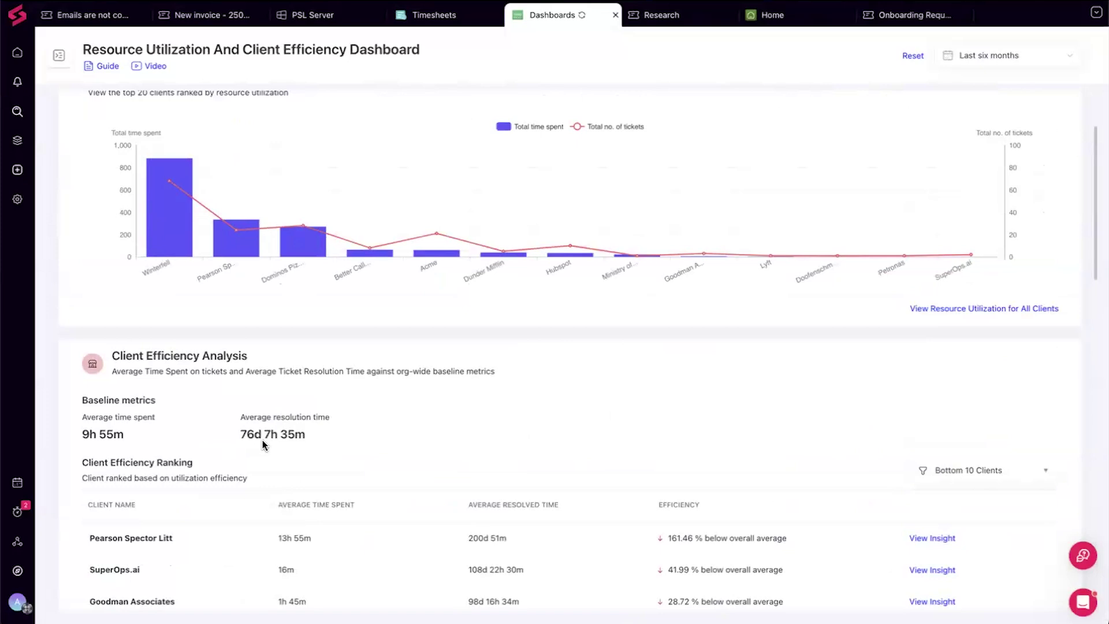
{"action": "scroll", "coordinate": [263, 444], "scroll_direction": "up", "scroll_amount": 2}
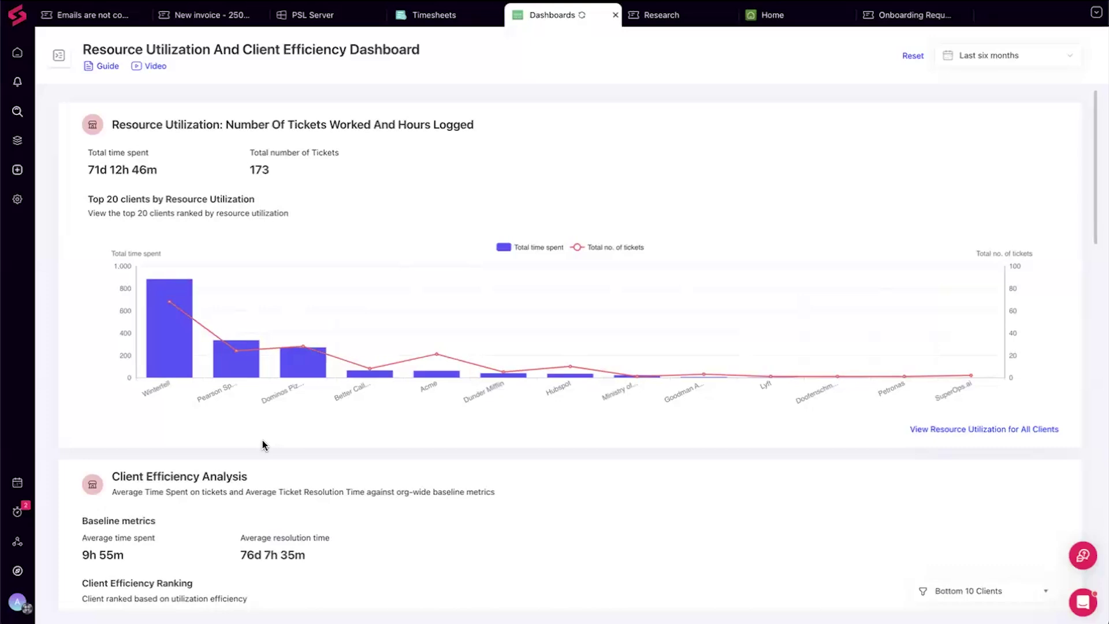
{"action": "scroll", "coordinate": [263, 445], "scroll_direction": "down", "scroll_amount": 9}
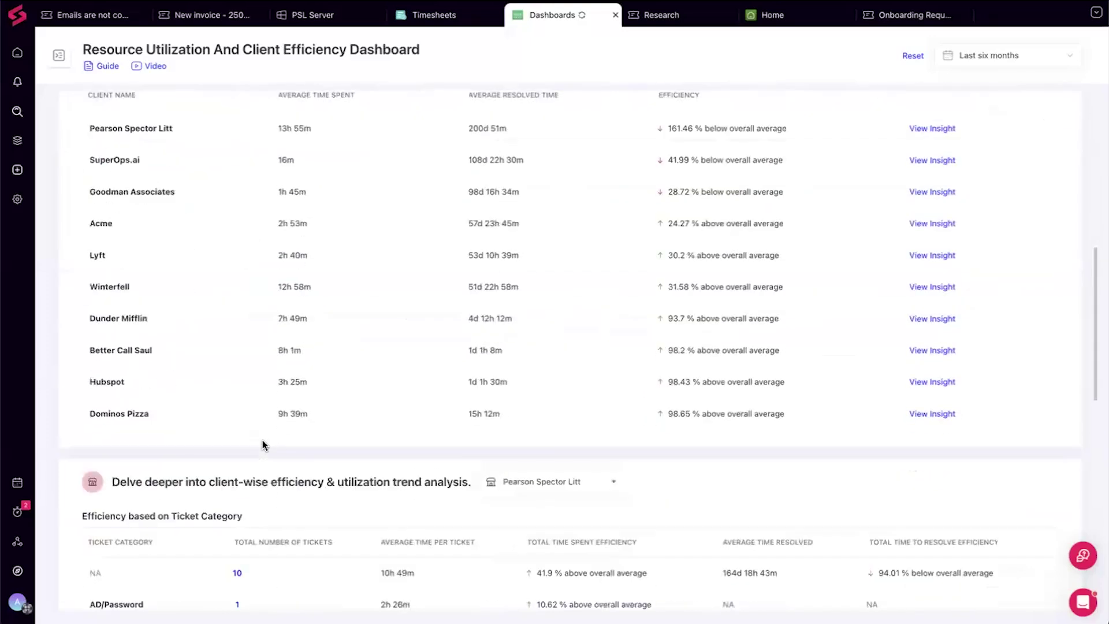
{"action": "scroll", "coordinate": [263, 445], "scroll_direction": "up", "scroll_amount": 9}
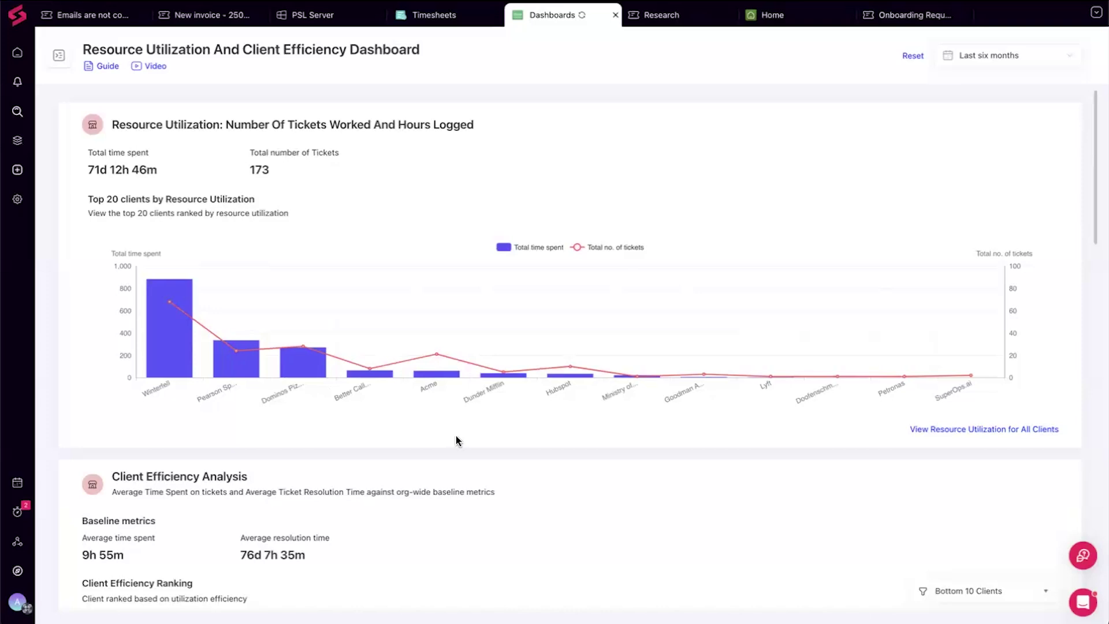
Review the list of tickets behind Pearson Spector Litt's Onboarding category and close it again
{"action": "scroll", "coordinate": [456, 441], "scroll_direction": "down", "scroll_amount": 3}
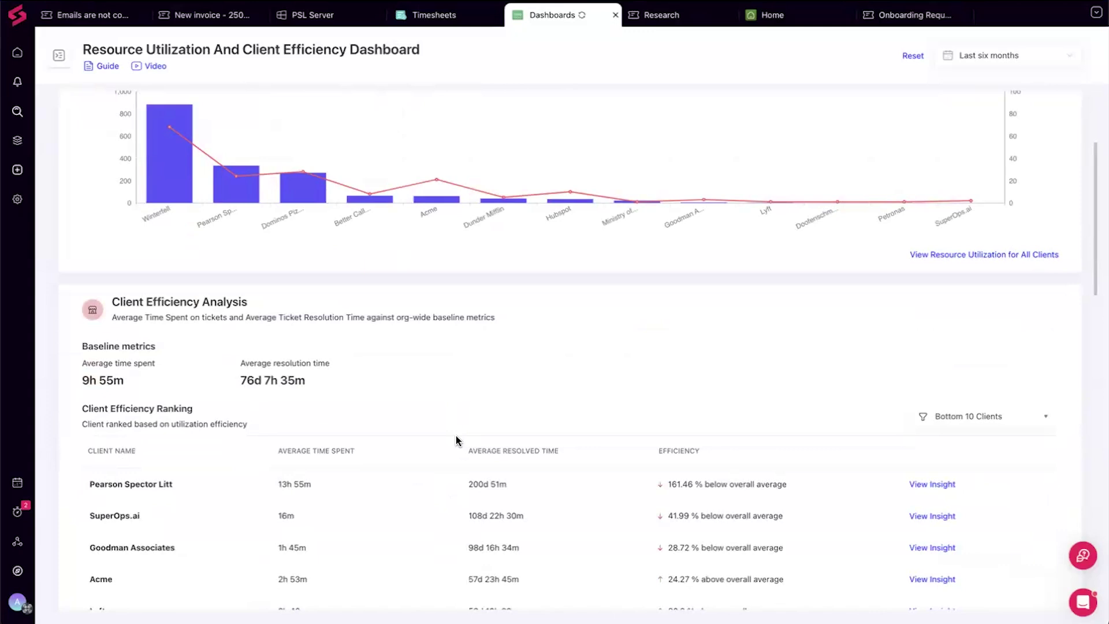
{"action": "scroll", "coordinate": [455, 436], "scroll_direction": "down", "scroll_amount": 12}
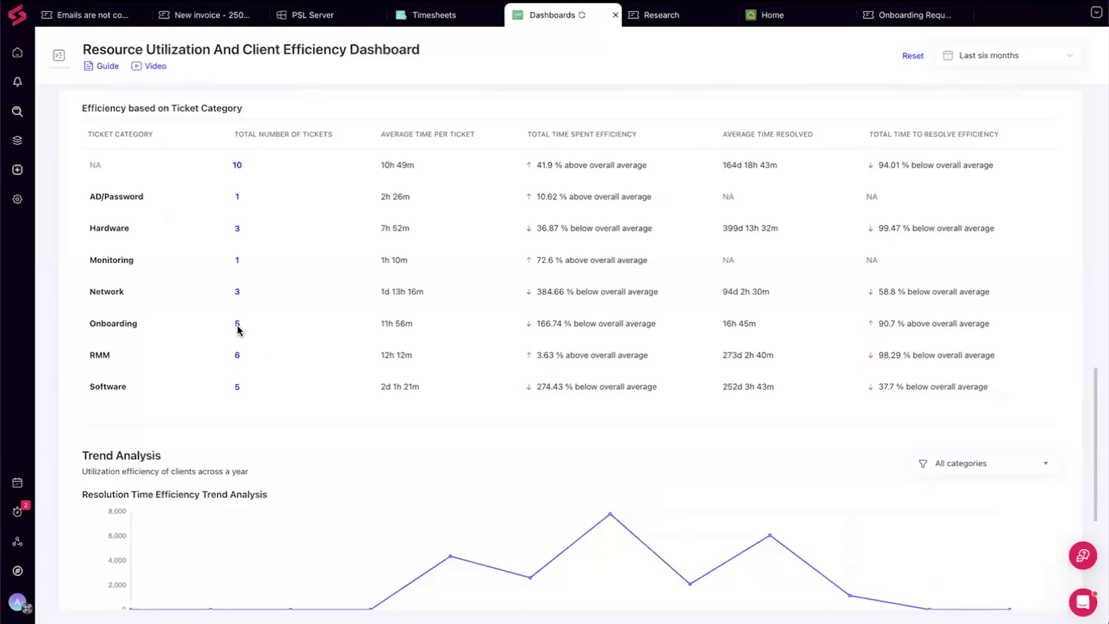
{"action": "left_click", "coordinate": [236, 325]}
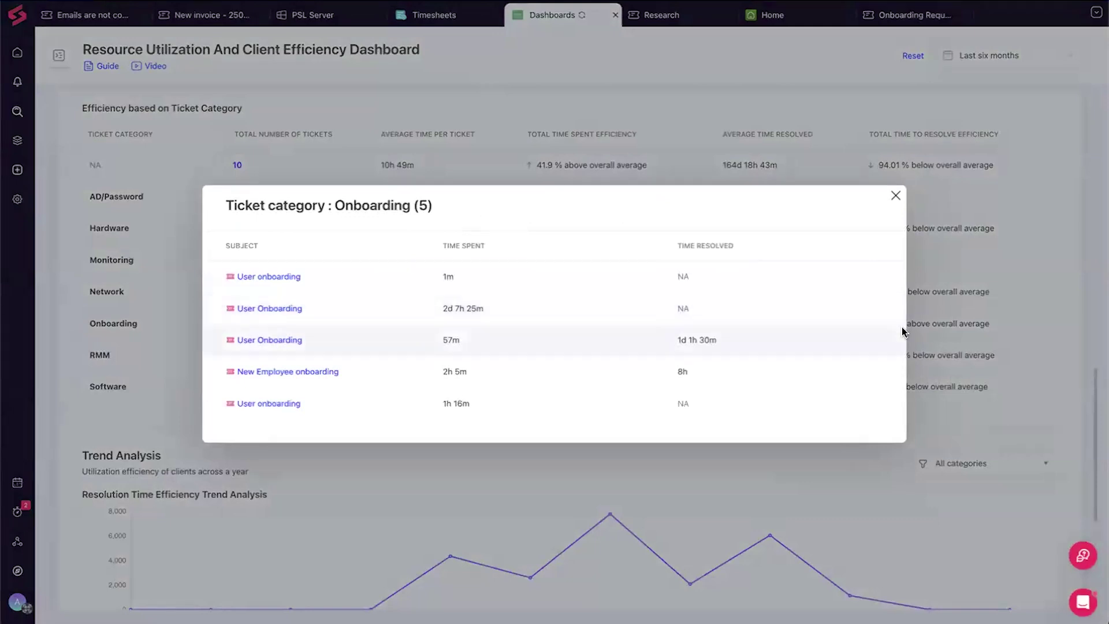
{"action": "left_click", "coordinate": [896, 196]}
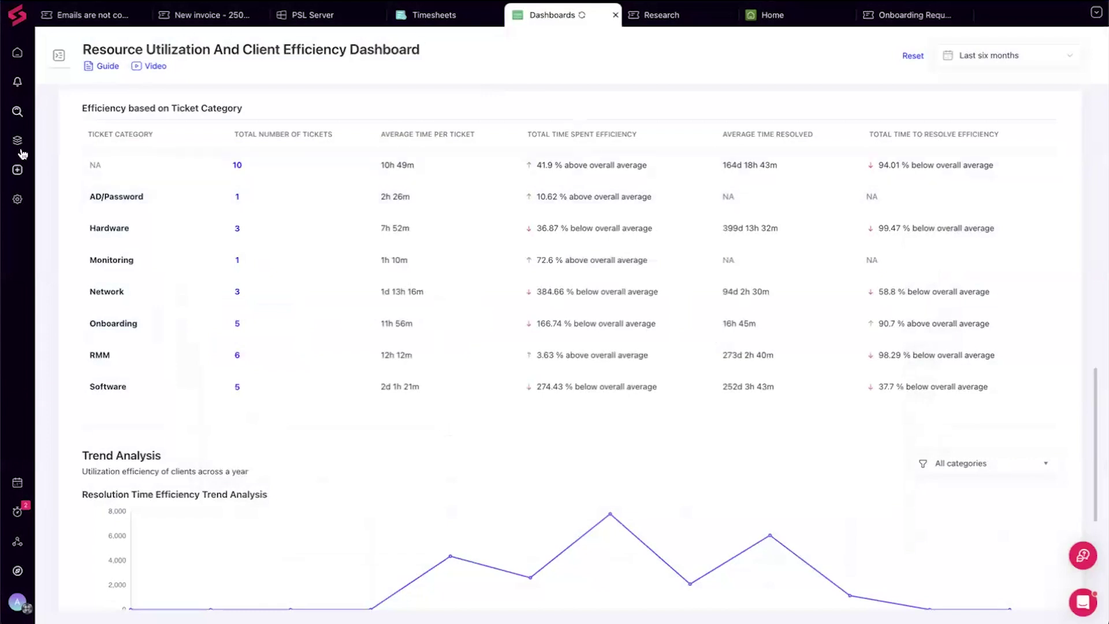
Show all technicians' timers in the team timesheets and check the personal timer panel with its running and paused timers
{"action": "key", "text": "ctrl+shift+Tab"}
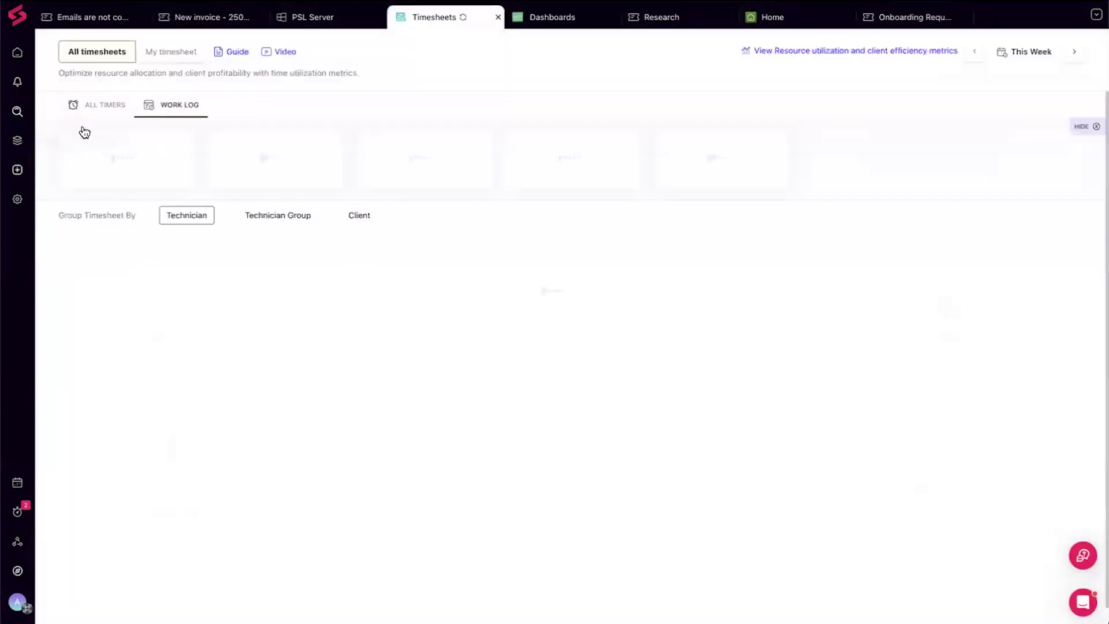
{"action": "left_click", "coordinate": [89, 107]}
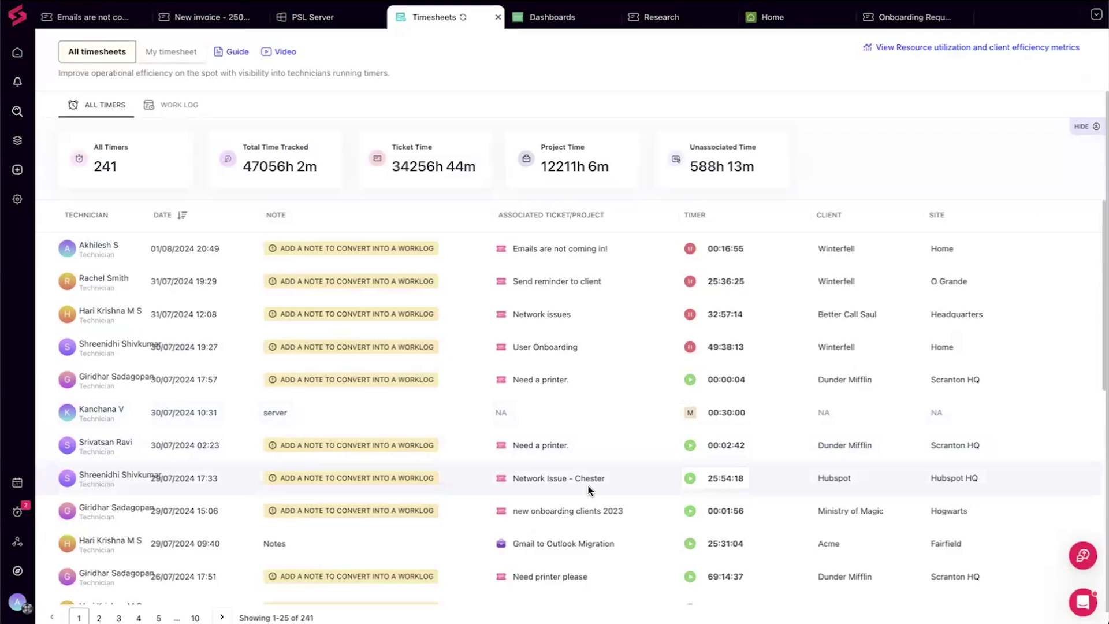
{"action": "left_click", "coordinate": [14, 512]}
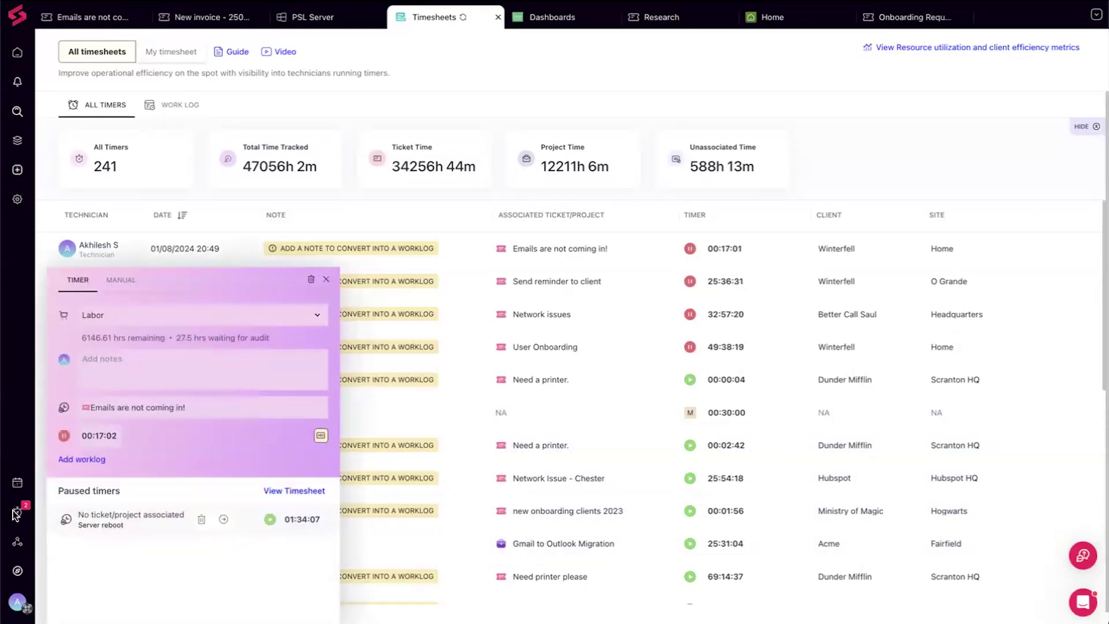
{"action": "left_click", "coordinate": [342, 283]}
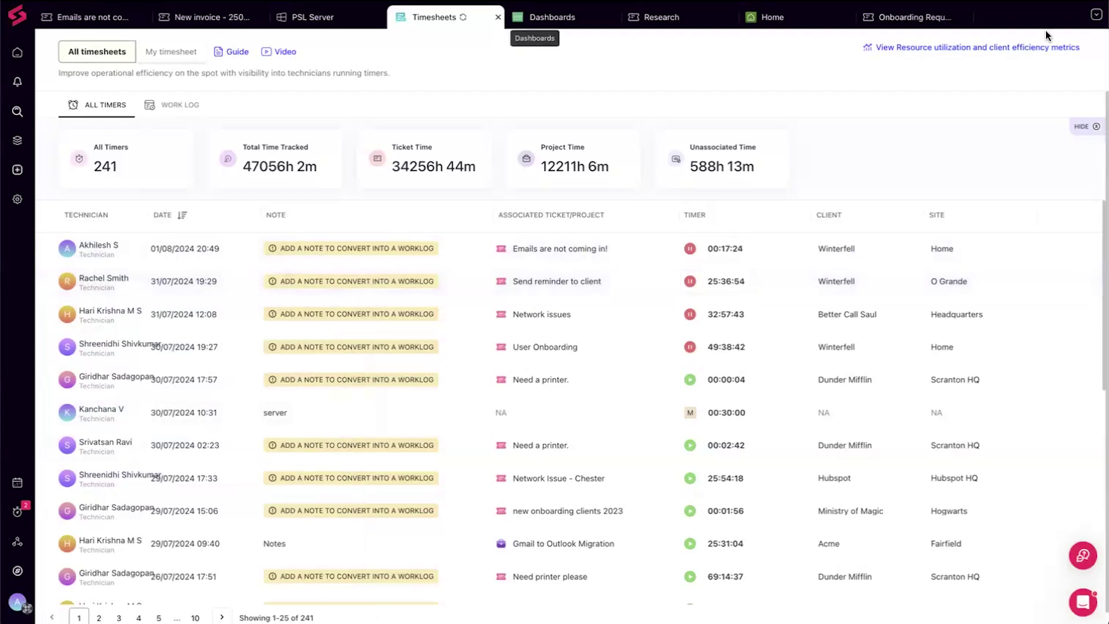
View the resource utilization and client efficiency metrics from the timesheets, and show the calendar's Dispatcher view
{"action": "left_click", "coordinate": [989, 49]}
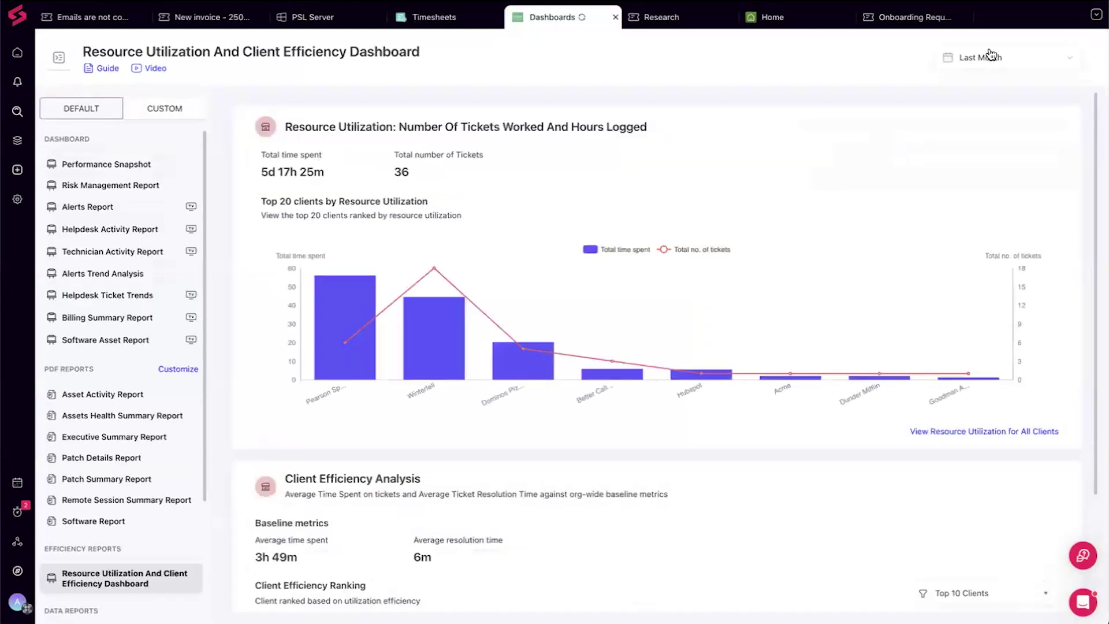
{"action": "left_click", "coordinate": [14, 484]}
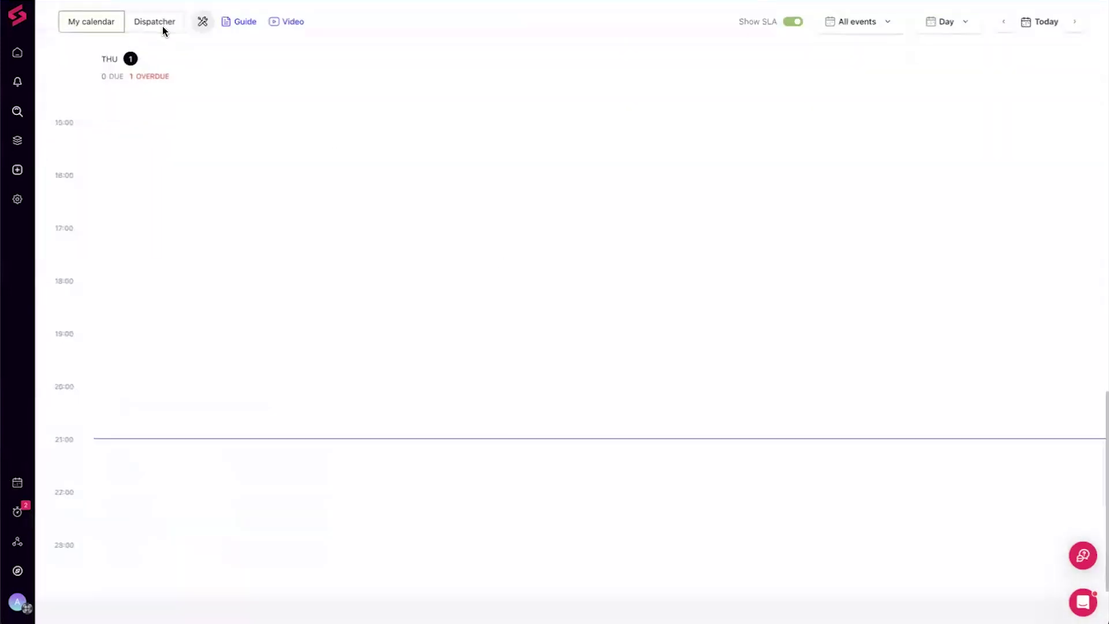
{"action": "left_click", "coordinate": [163, 27]}
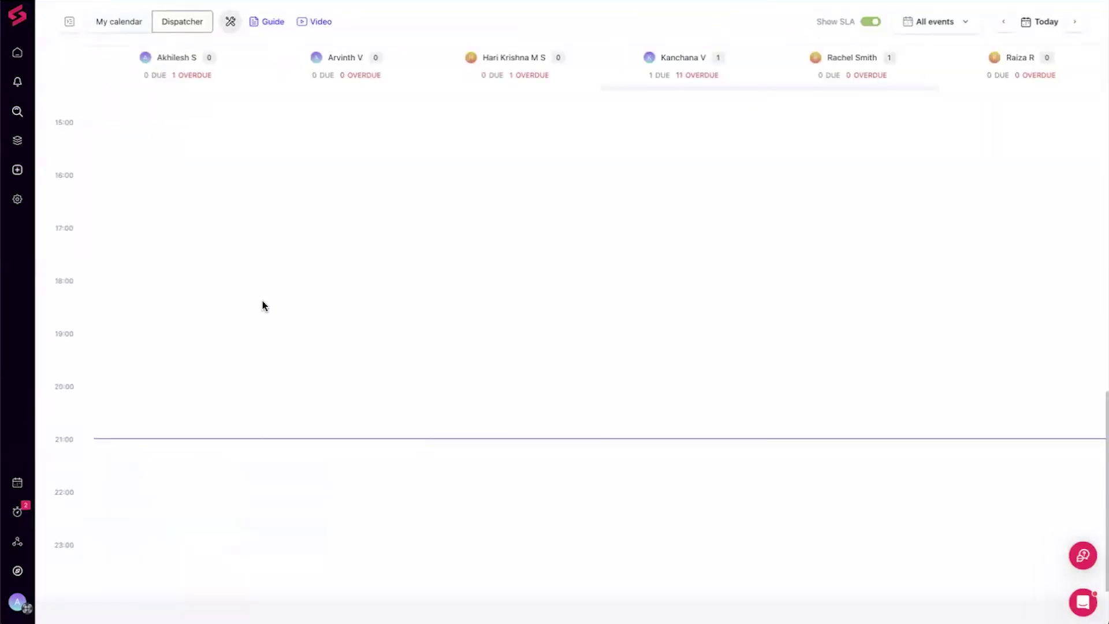